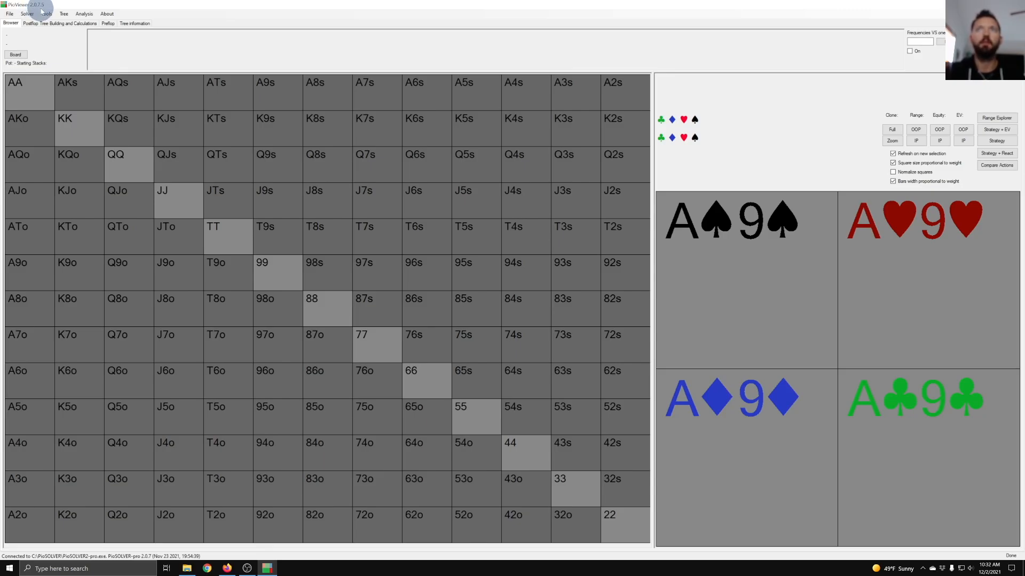
click(43, 416)
click(41, 516)
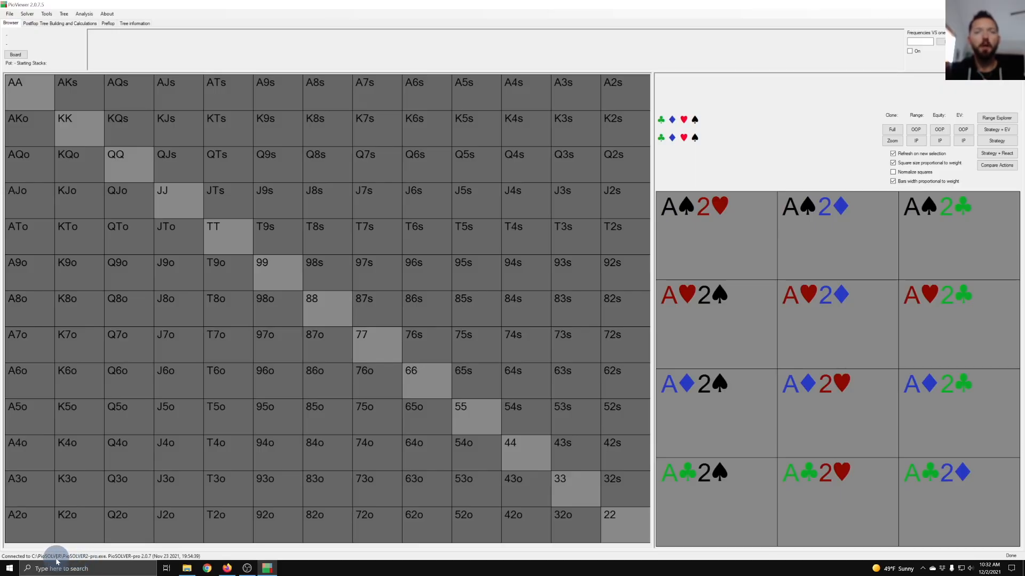
click(75, 531)
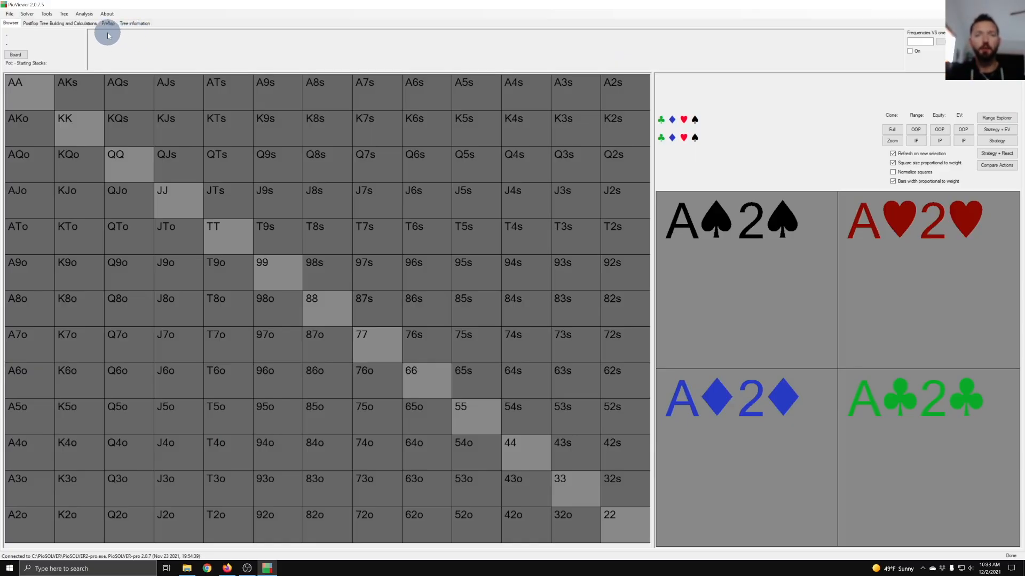
click(72, 23)
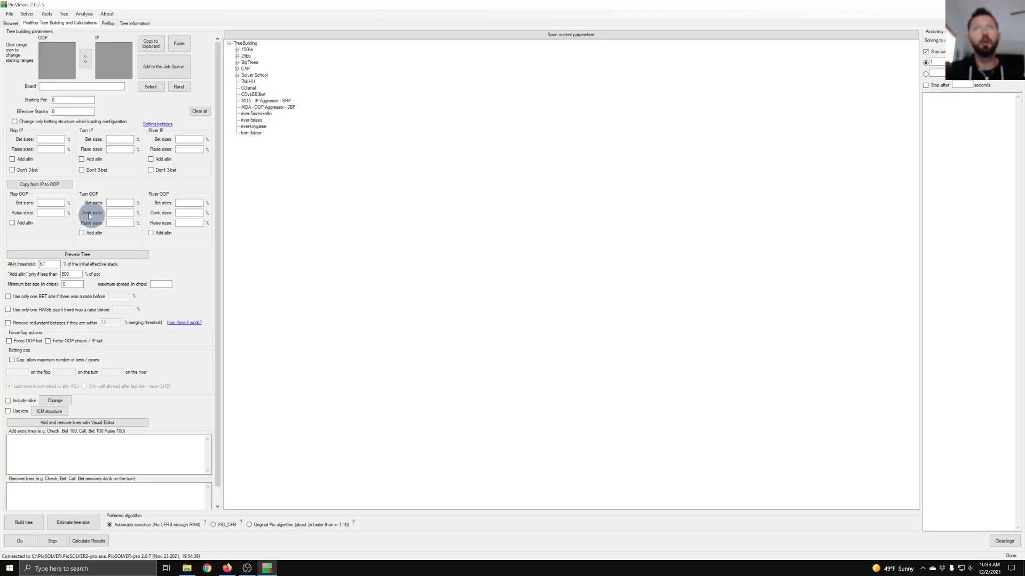
click(11, 25)
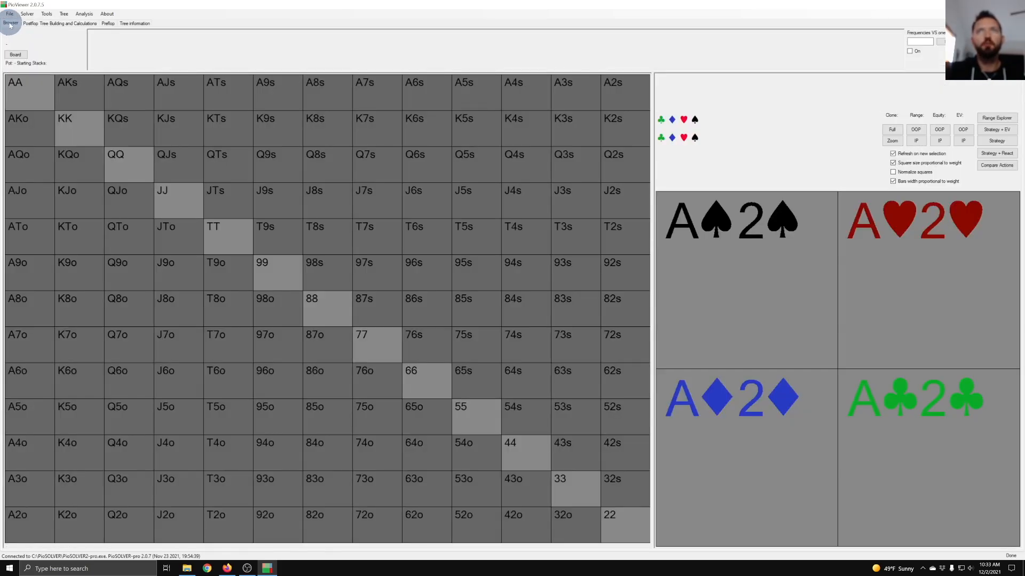
- Load the recently used tree Kh9d5c.cfr from btn-vs-bb-srp-2bets and open its IP starting range for editing
click(9, 15)
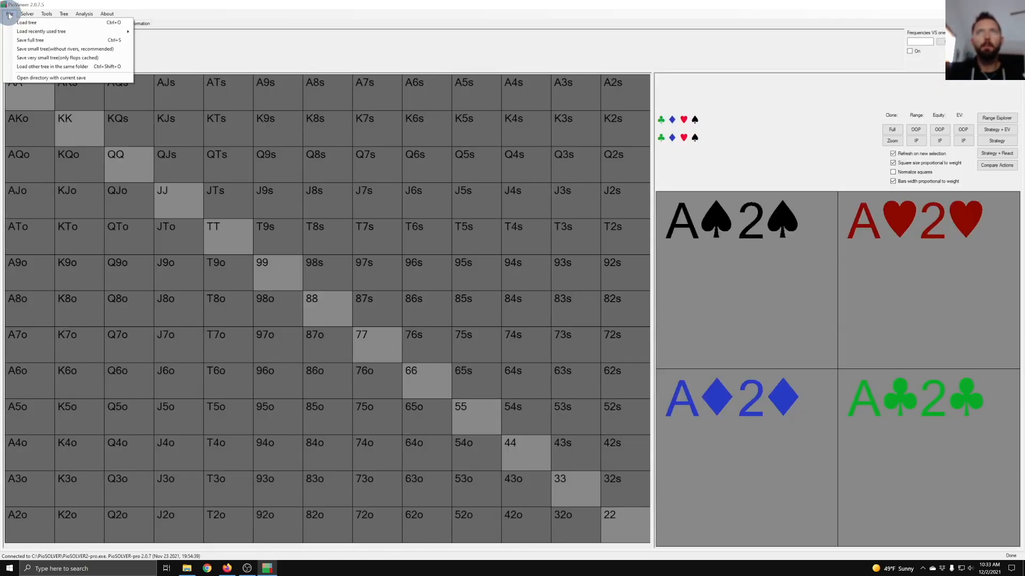
mouse_move(14, 32)
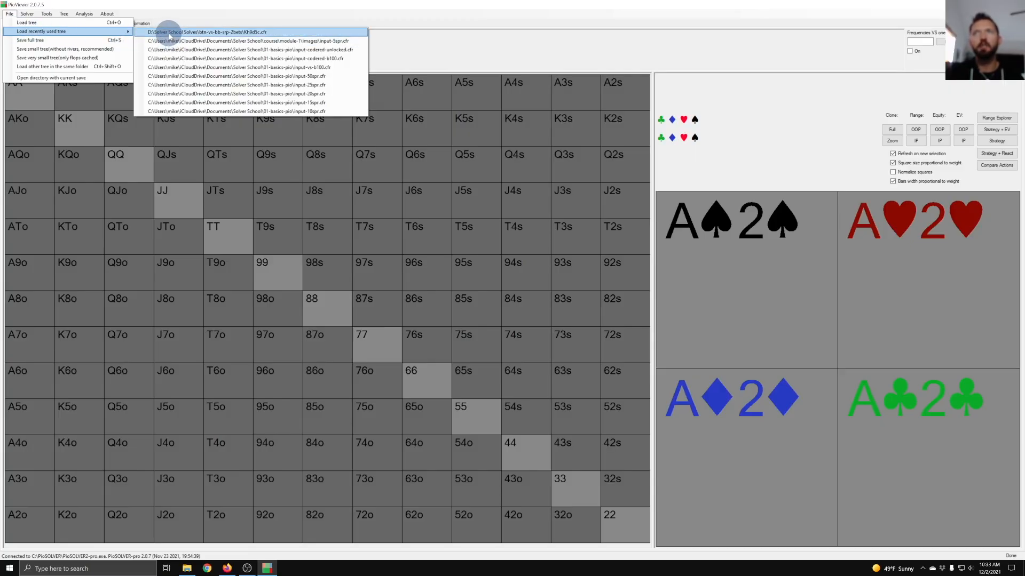
click(169, 32)
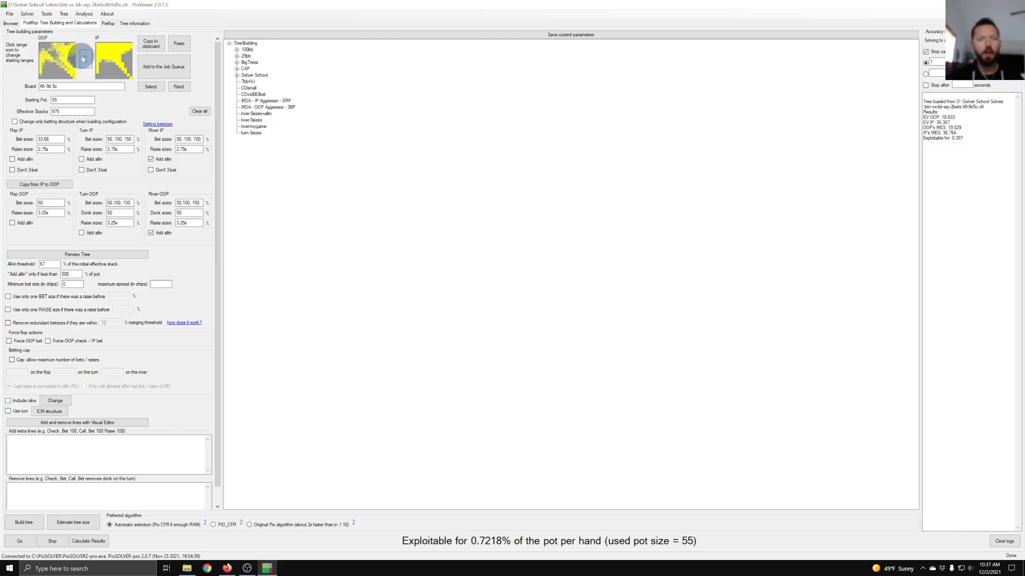
click(108, 65)
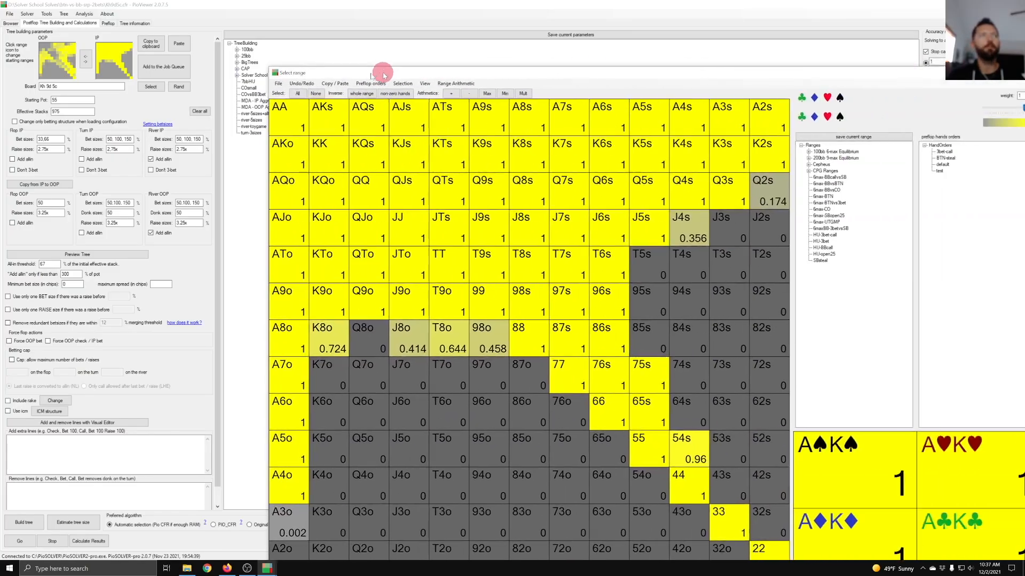
drag(384, 73, 298, 10)
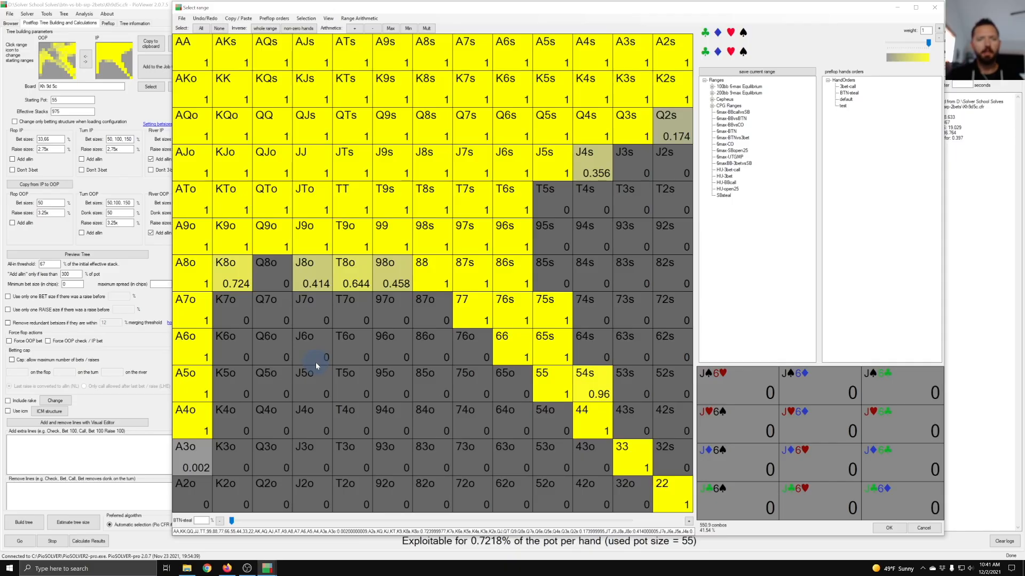
- Add J4o, T5o, T4o, 95o, 94o, 93o, 83o, 84o, 85o, 86o, 96o and T6o to the IP range at weight 1
click(317, 416)
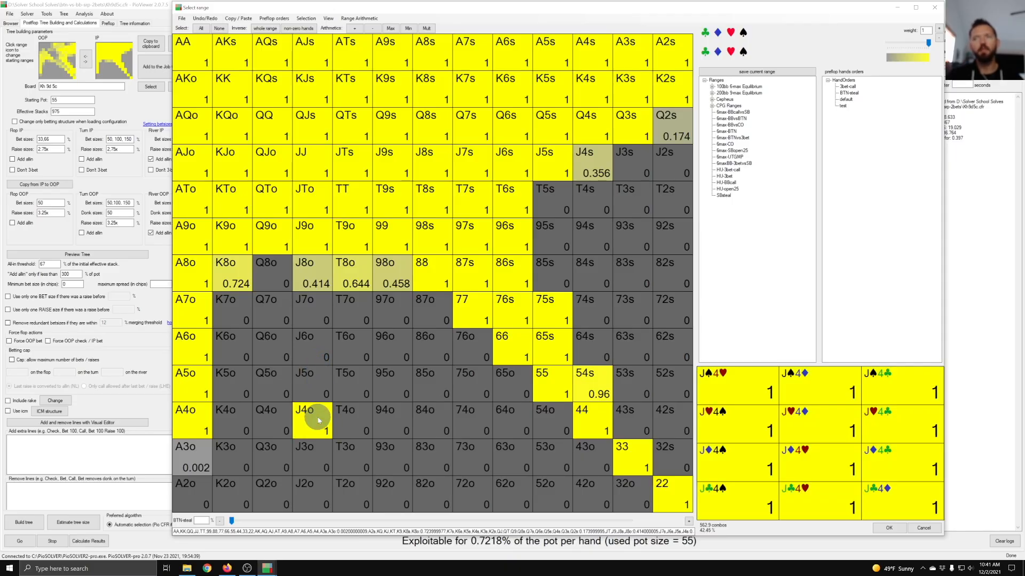
click(351, 392)
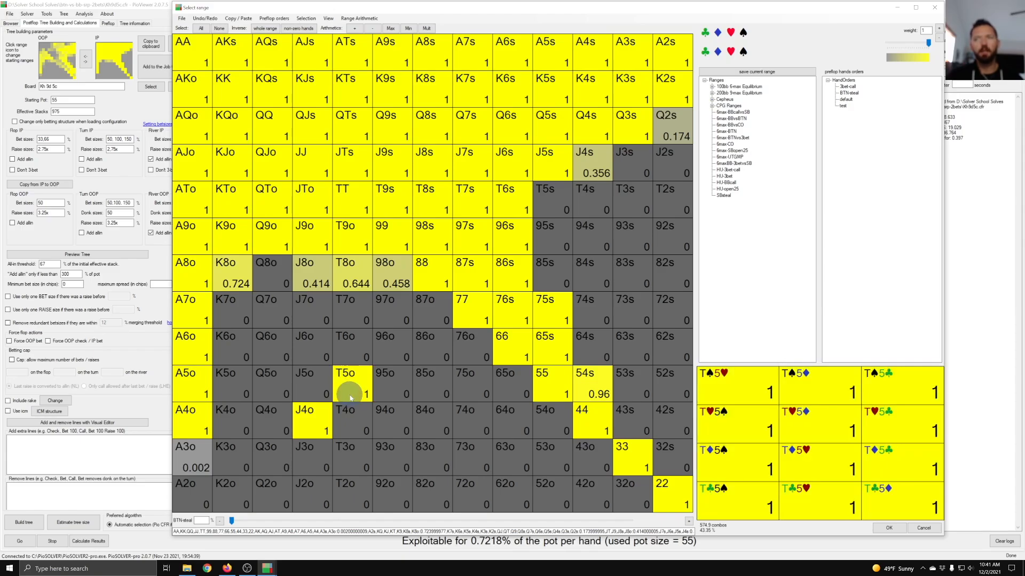
click(353, 425)
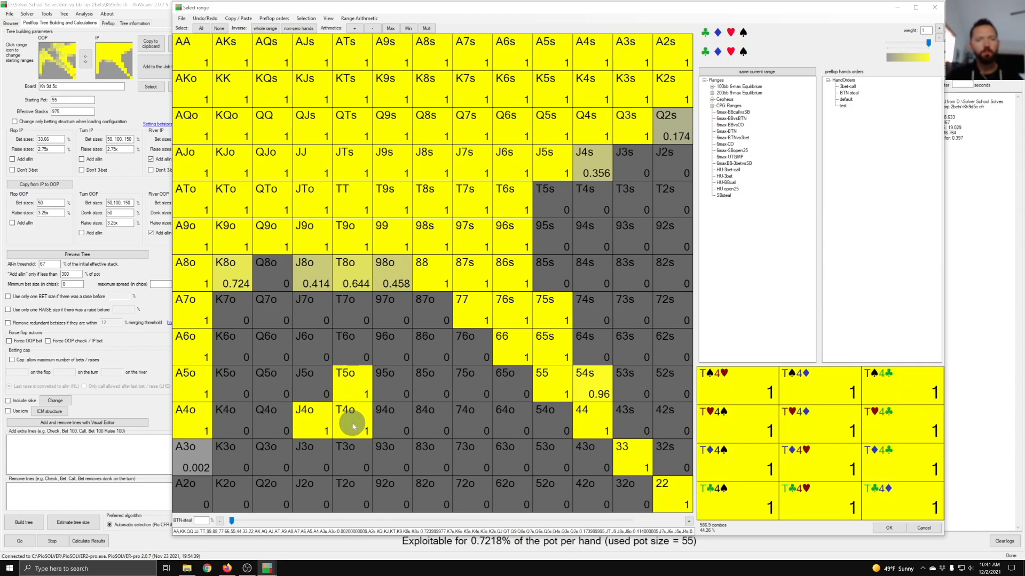
click(392, 393)
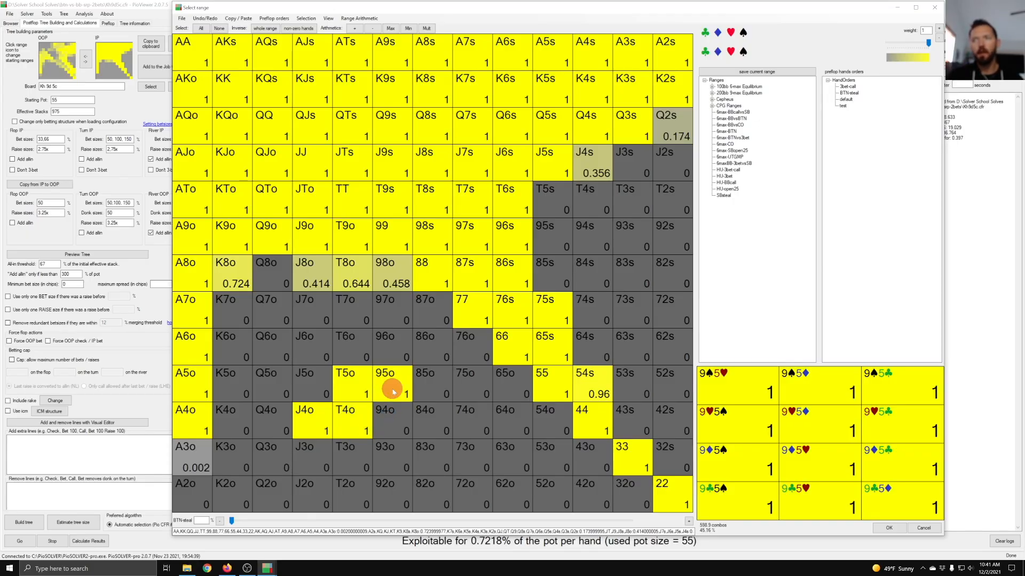
click(392, 420)
click(390, 453)
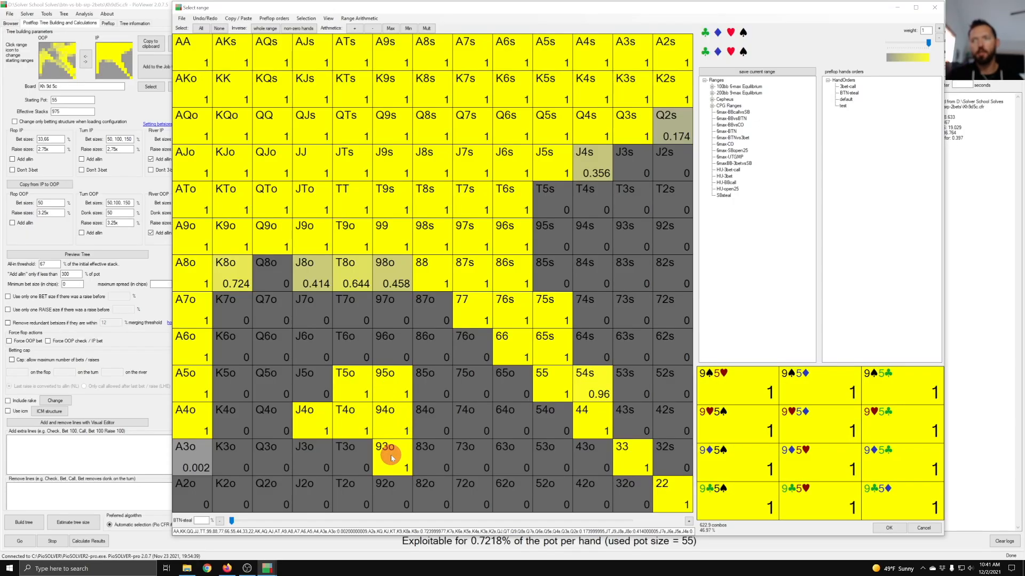
click(422, 453)
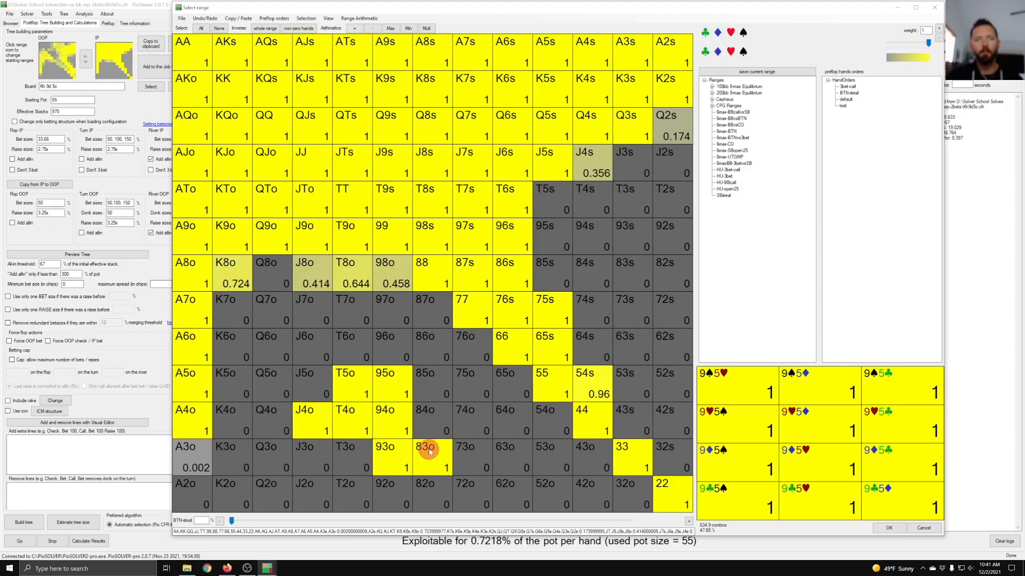
click(424, 430)
click(421, 398)
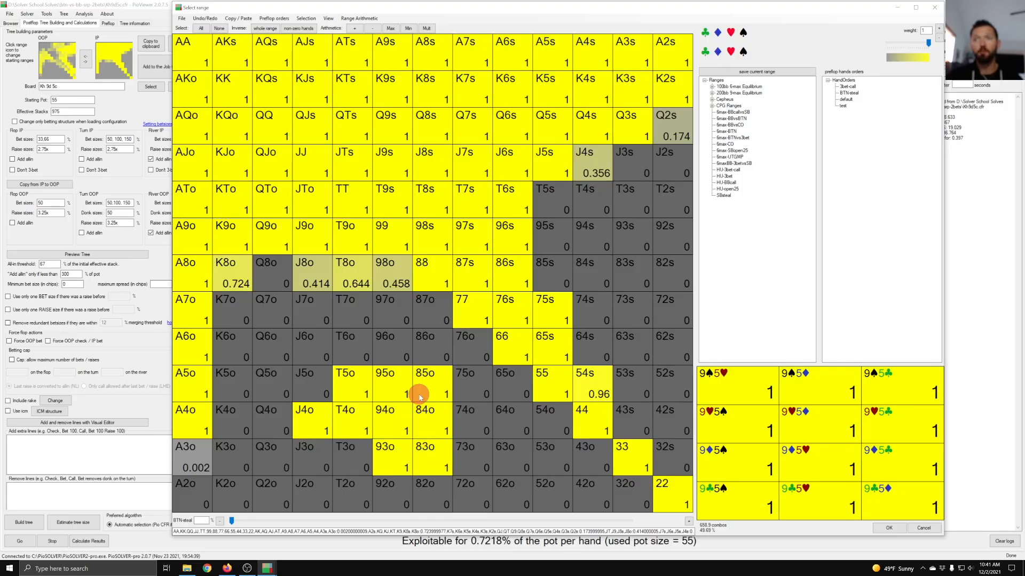
click(422, 353)
click(405, 354)
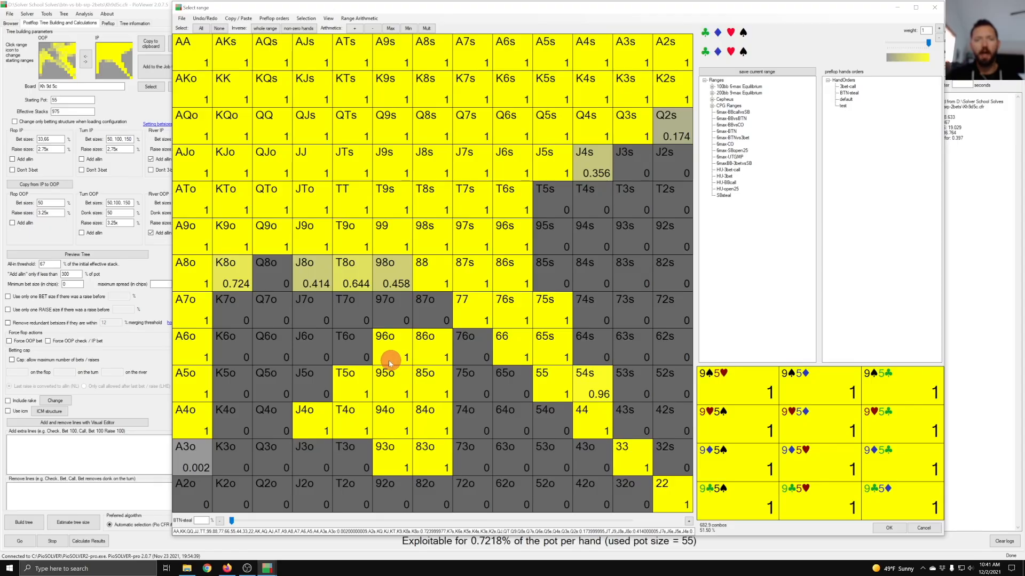
click(366, 363)
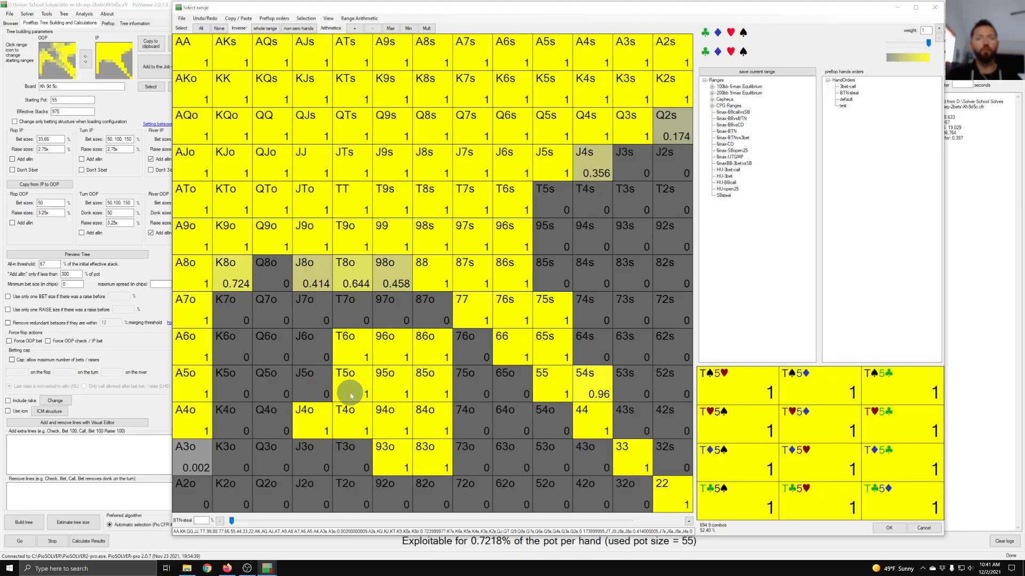
- Remove T6o, 96o, 86o and all the other newly added offsuit hands from the IP range
click(357, 351)
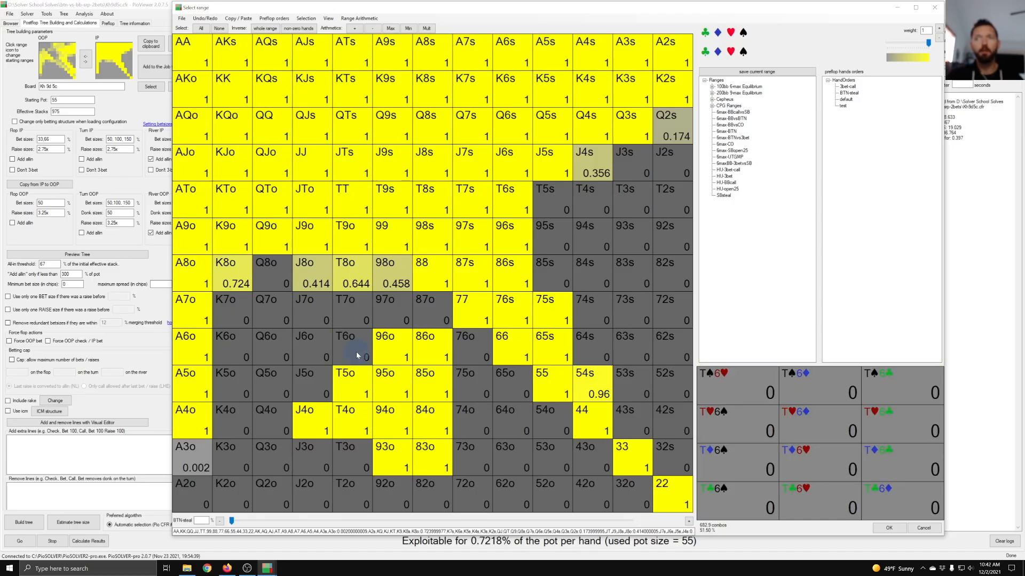
click(395, 350)
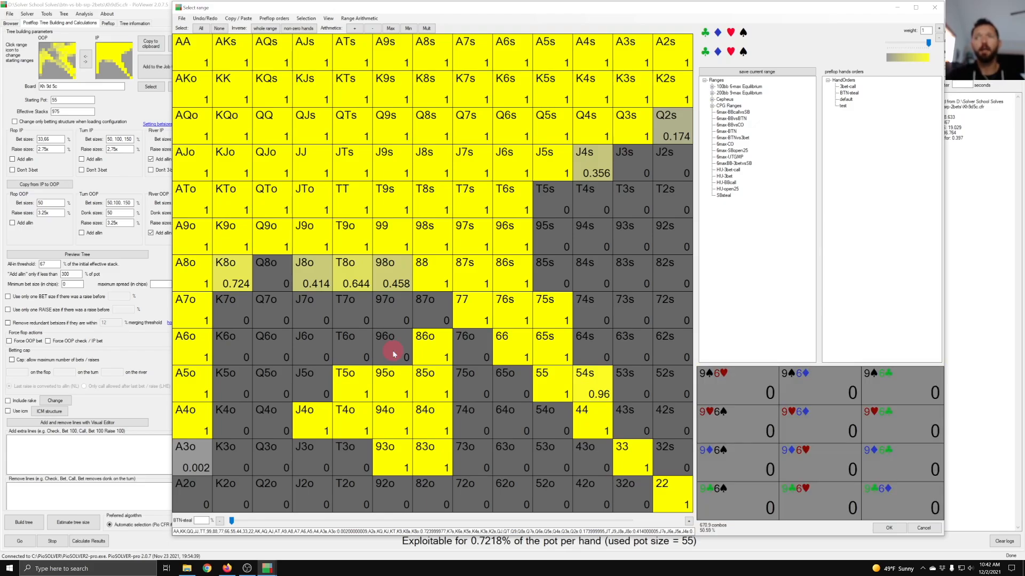
click(421, 354)
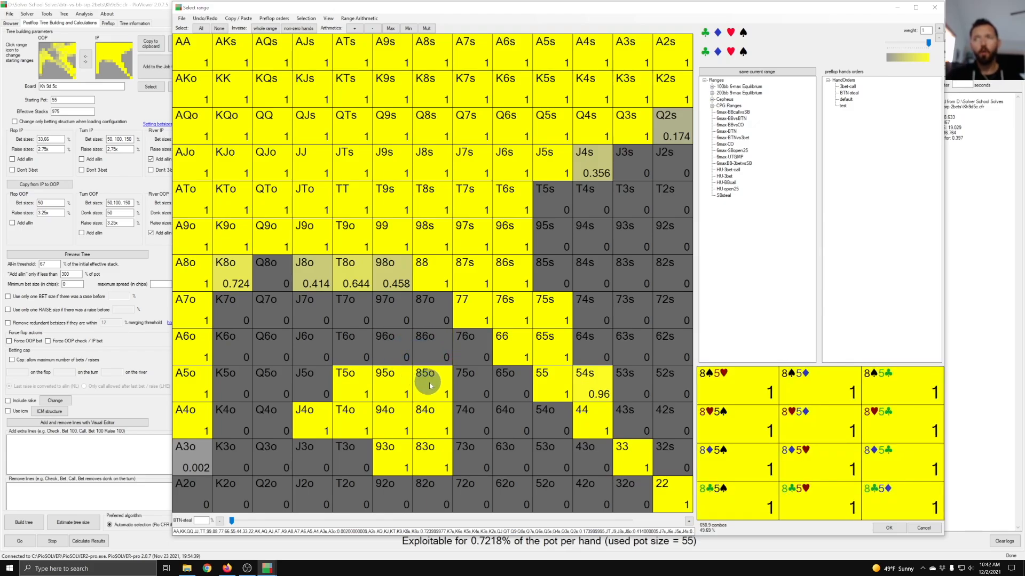
mouse_move(431, 385)
mouse_down()
mouse_move(366, 389)
mouse_move(320, 407)
mouse_move(350, 420)
mouse_move(393, 408)
mouse_move(423, 414)
mouse_move(428, 455)
mouse_move(366, 457)
mouse_up()
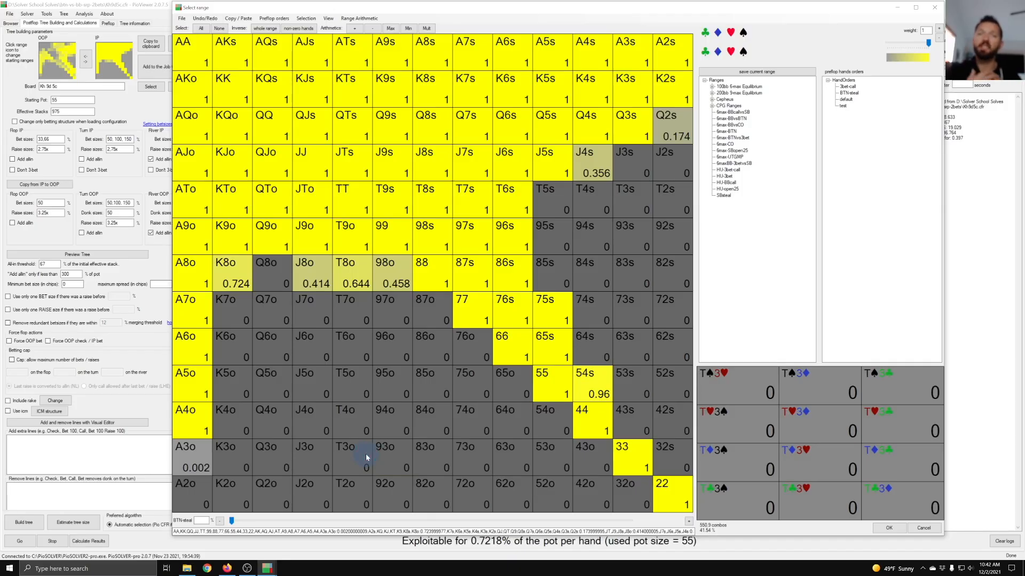
- Paint J5o and the offsuit block from T5o to 83o into the IP range, and clear those hands again
click(321, 392)
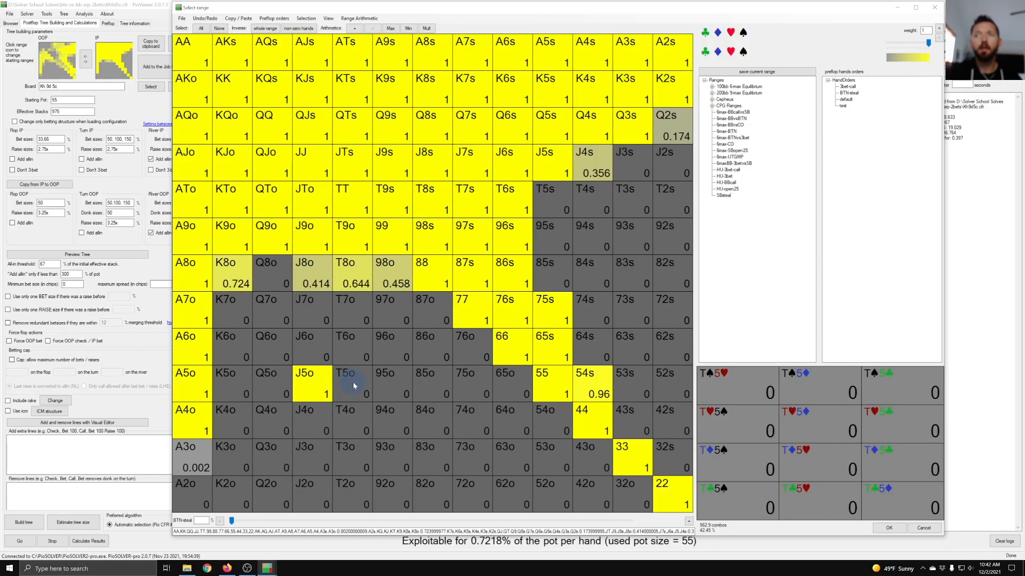
mouse_move(353, 383)
mouse_down()
mouse_move(348, 443)
mouse_move(366, 402)
mouse_move(393, 403)
mouse_move(382, 444)
mouse_move(421, 460)
mouse_move(427, 385)
mouse_move(384, 392)
mouse_up()
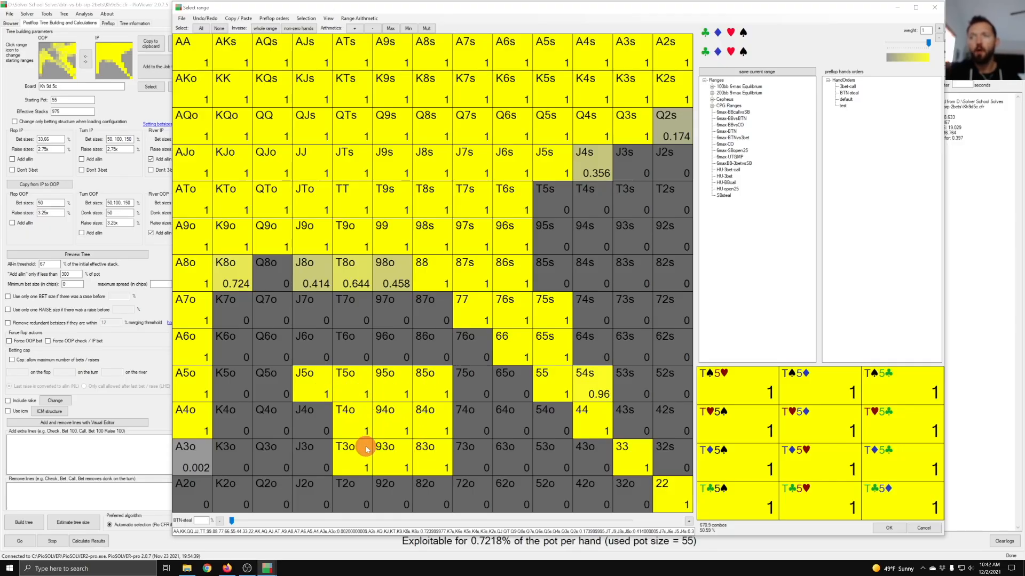
click(316, 386)
mouse_move(325, 387)
mouse_down()
mouse_move(421, 376)
mouse_move(424, 413)
mouse_move(367, 417)
mouse_move(346, 455)
mouse_move(435, 453)
mouse_move(337, 407)
mouse_up()
drag(417, 434, 356, 478)
drag(288, 418, 436, 415)
mouse_move(380, 466)
mouse_down()
mouse_move(379, 433)
mouse_move(355, 469)
mouse_move(377, 429)
mouse_up()
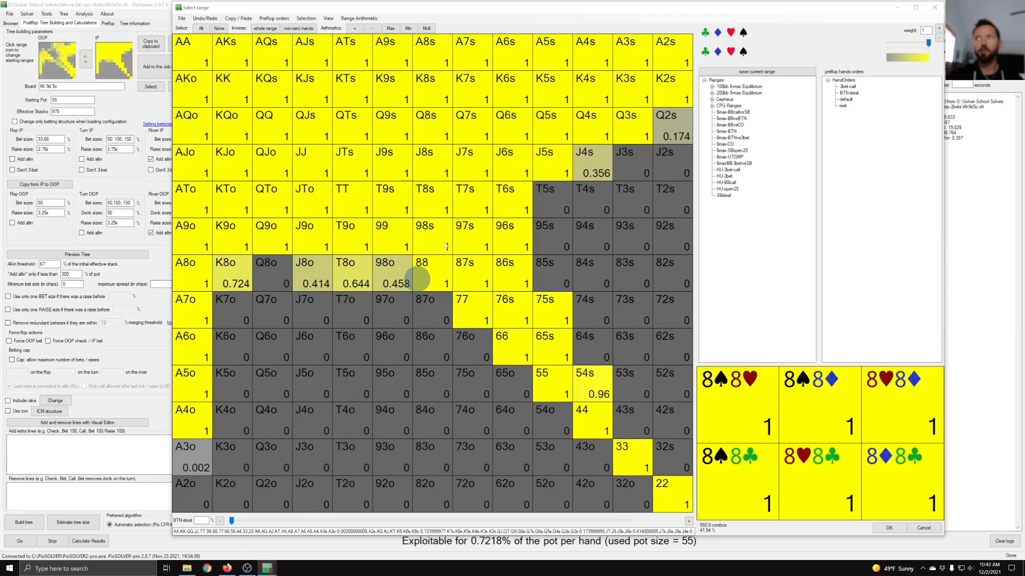
- Add only 9♣2♣ using the clubs suit filter, extend it to every 92s combo with the filter off, and remove 92s
click(706, 33)
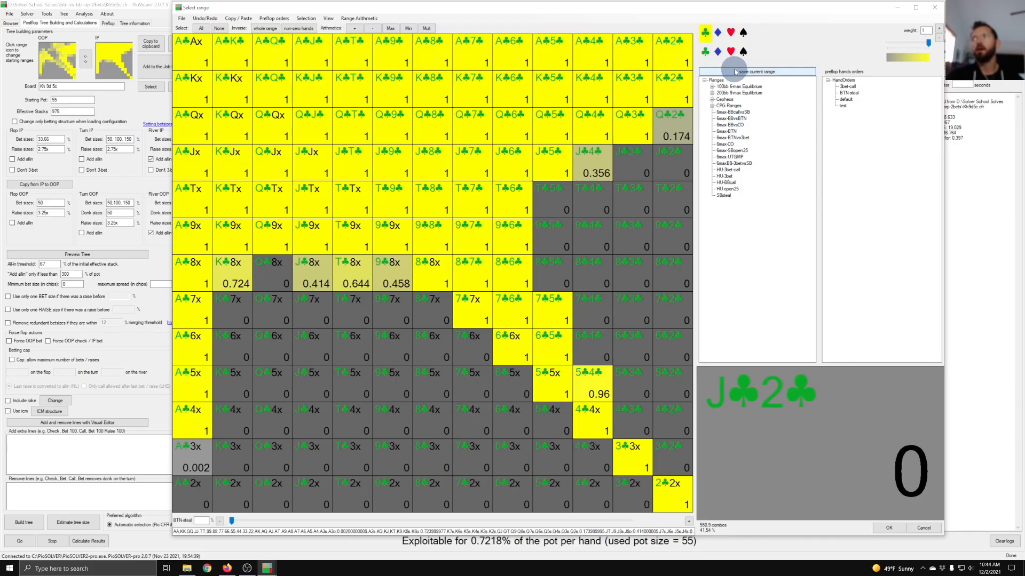
click(672, 240)
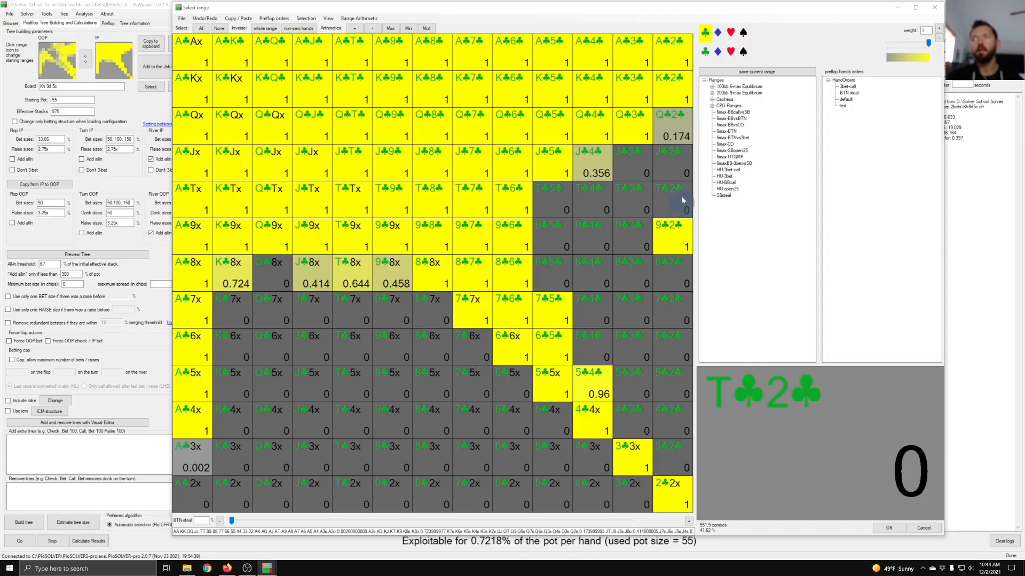
click(706, 34)
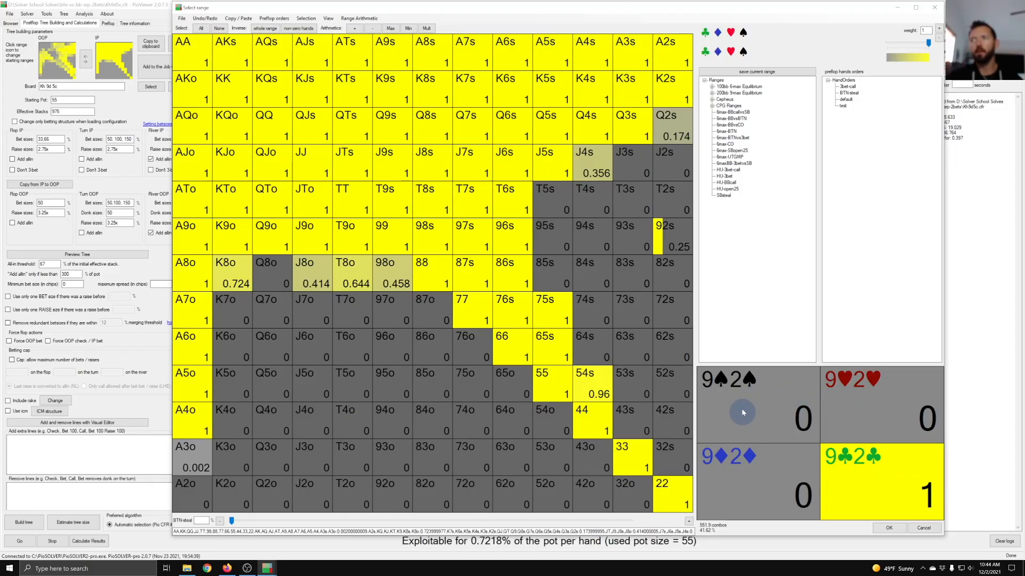
click(680, 243)
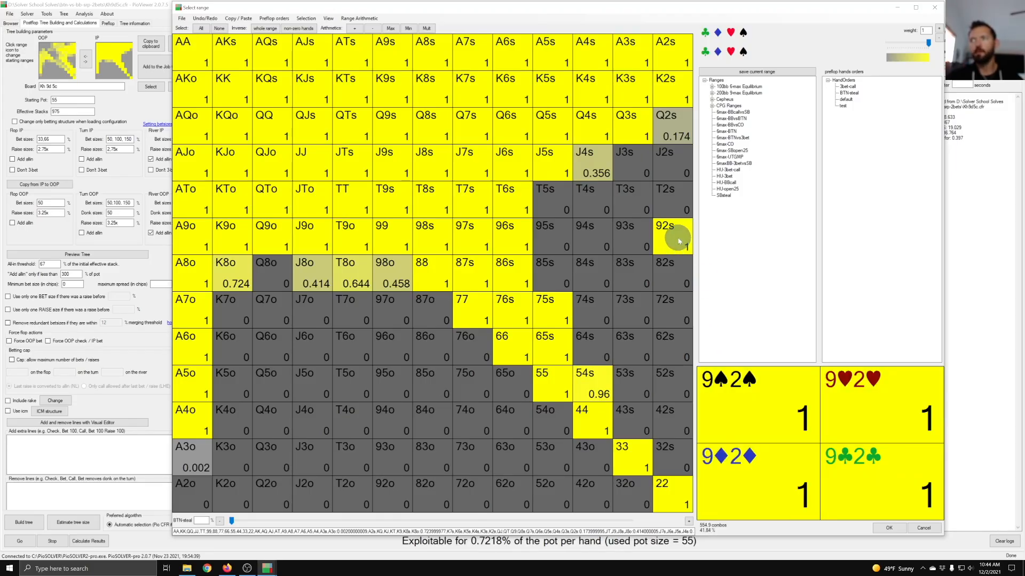
click(677, 233)
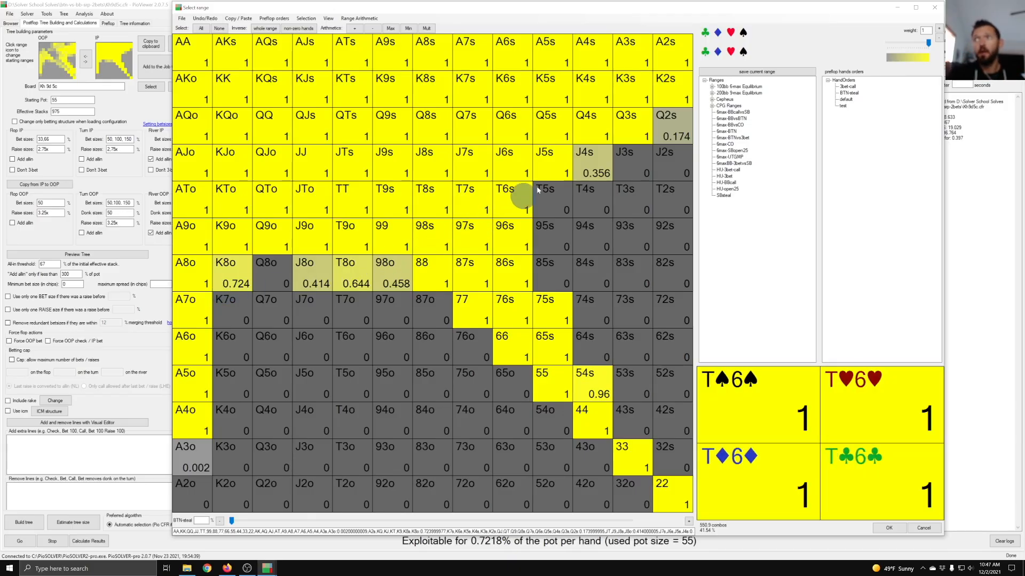
- Repeat the single-suit selection of 9♣2♣ through the clubs filter, fill in all of 92s and take it out of the range
click(705, 33)
click(671, 239)
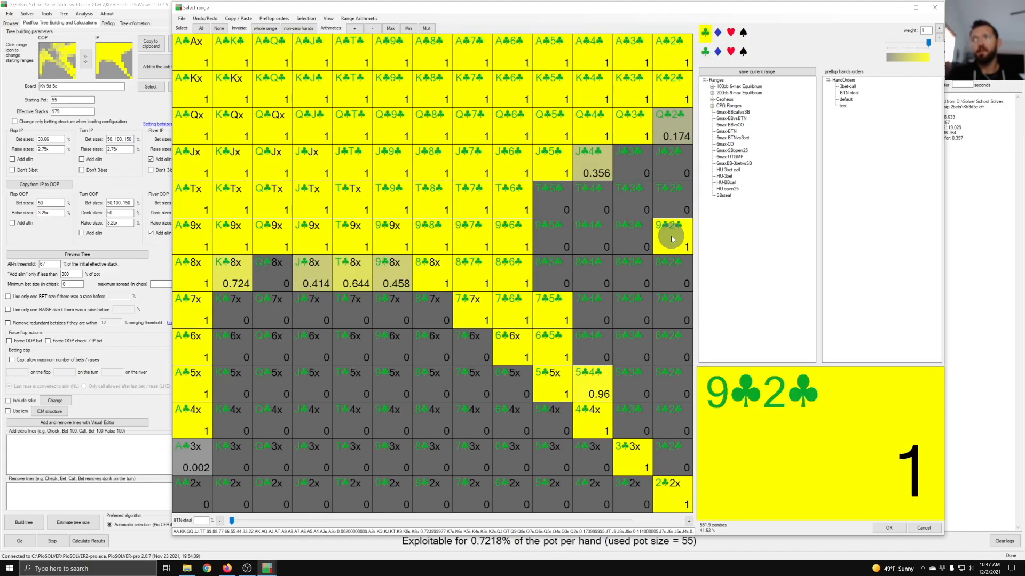
click(705, 35)
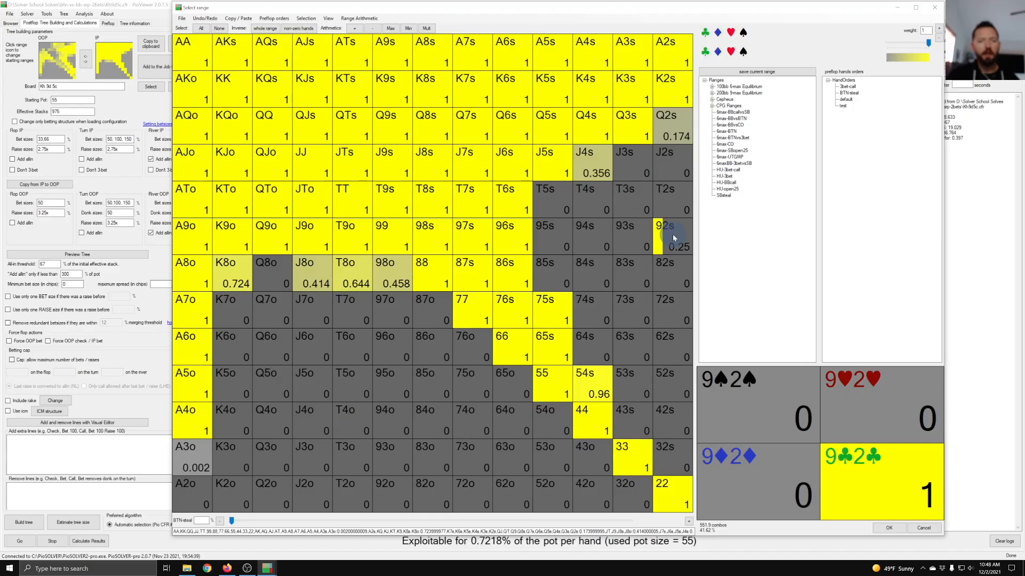
click(674, 238)
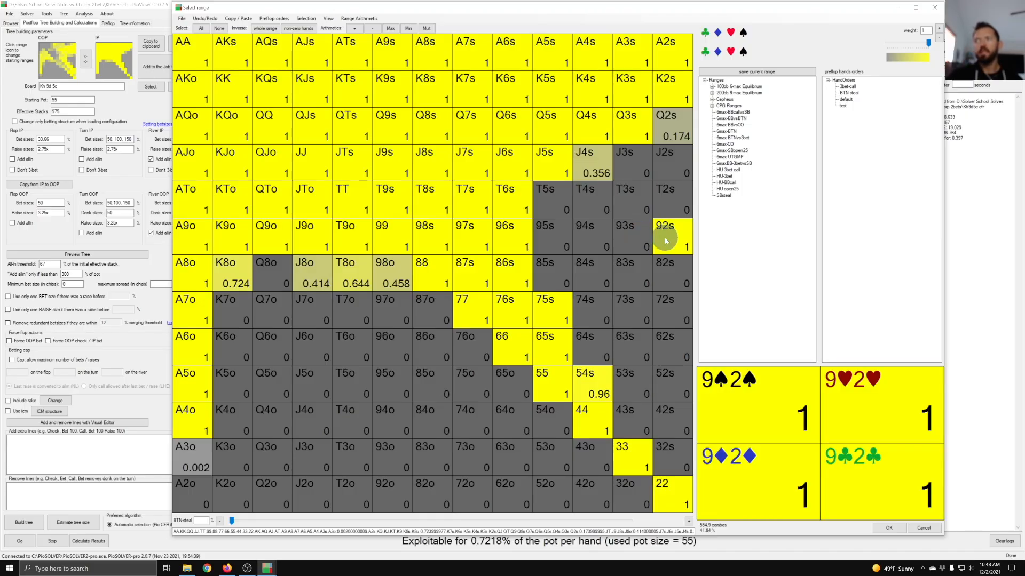
click(667, 236)
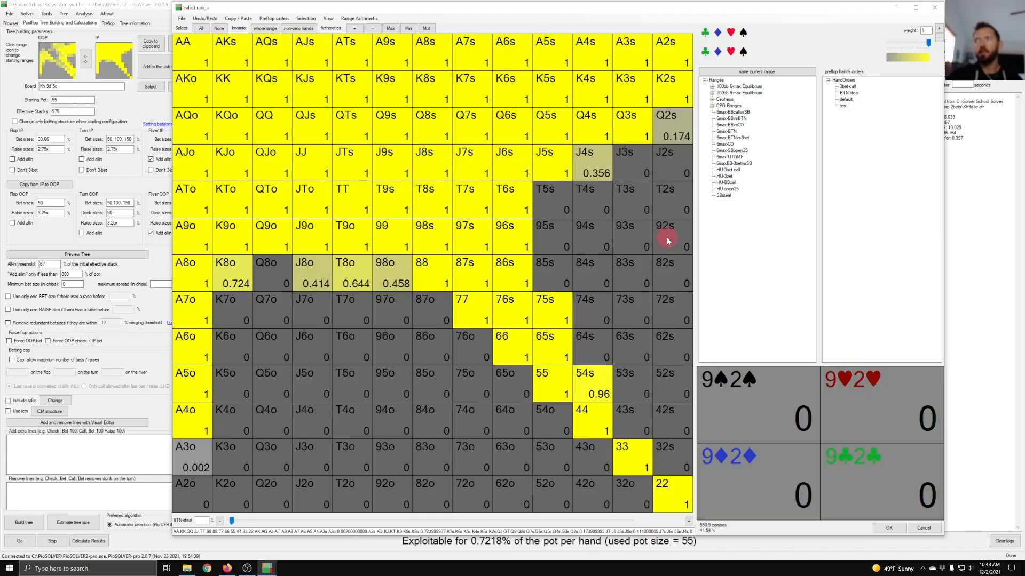
- Add only the 9♣ combos of 92o using the clubs suit filter, turn the filter off, and remove 92o from the range
click(705, 33)
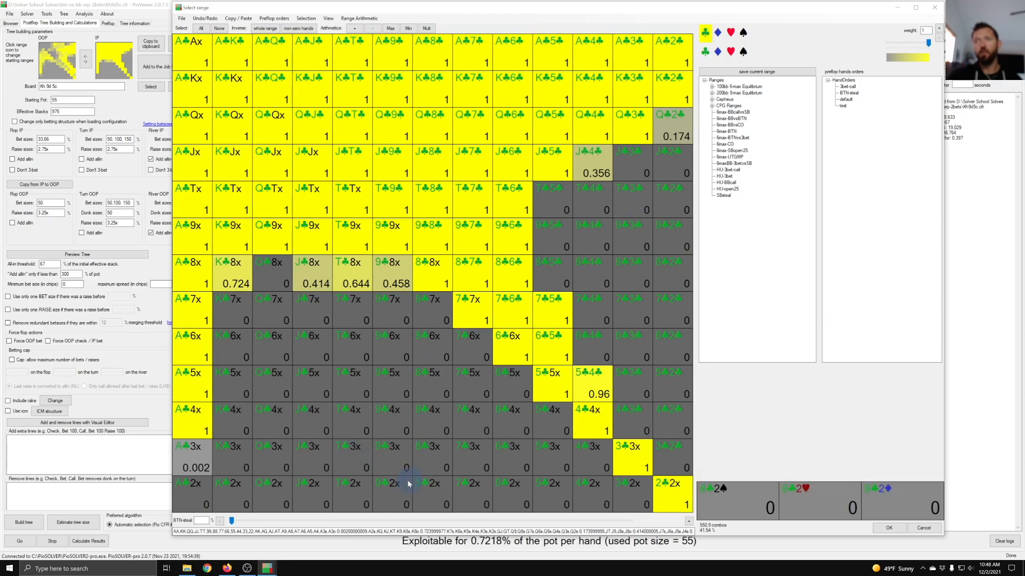
click(396, 496)
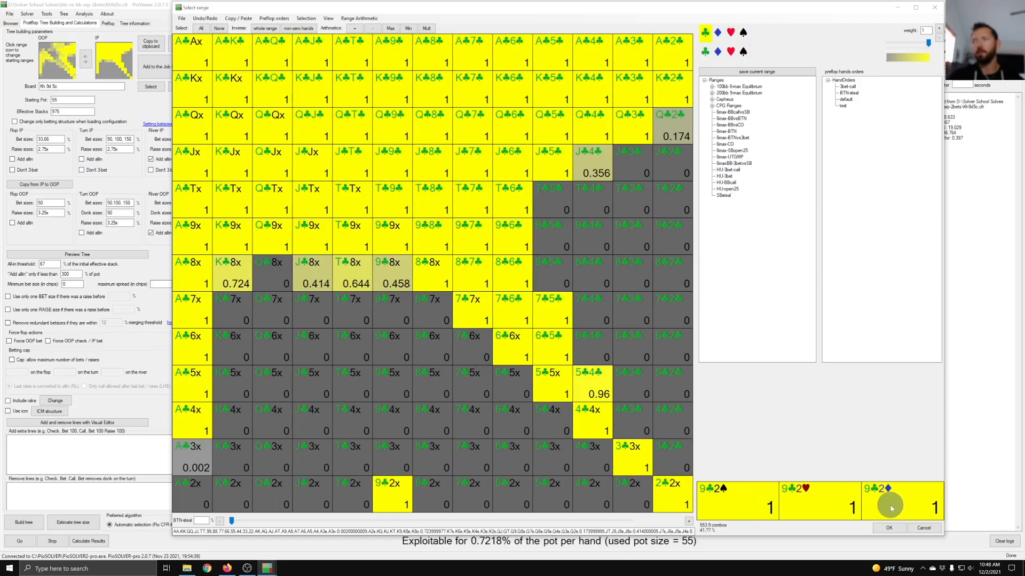
click(706, 33)
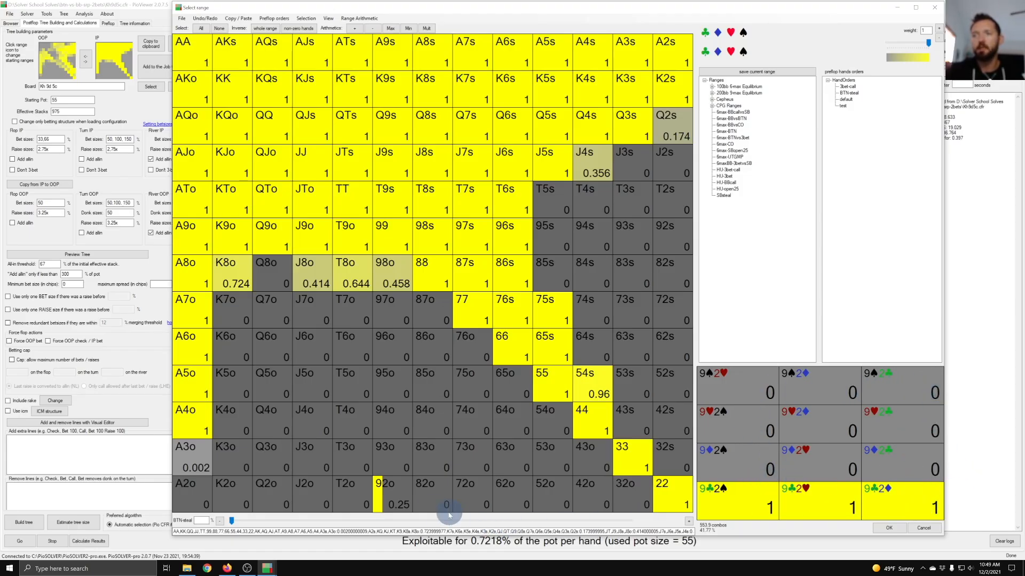
click(400, 501)
click(392, 499)
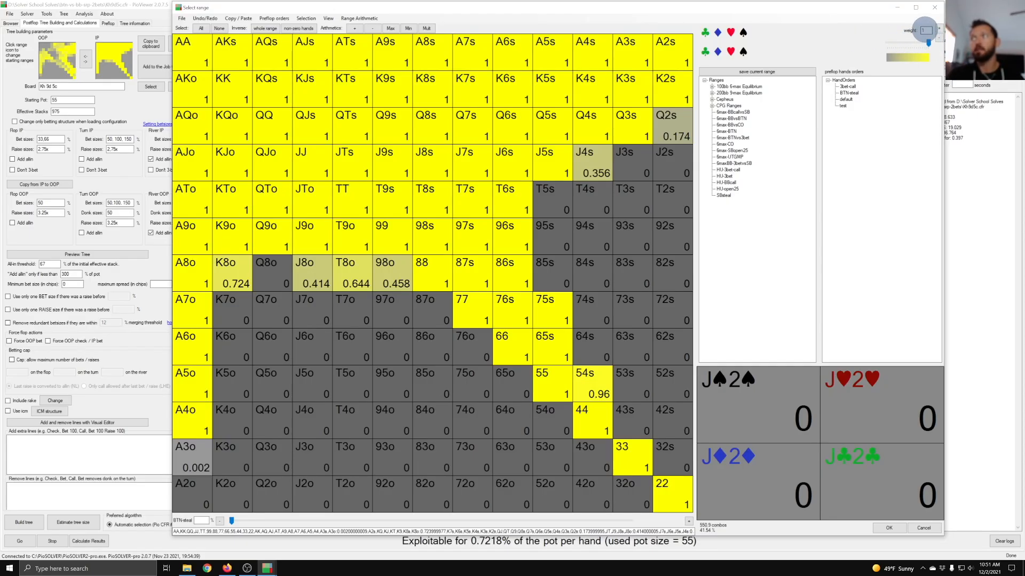
- Set the painting weight to 0.5 and paint J5o, T5o, T4o and J4o into the range
drag(927, 41, 909, 42)
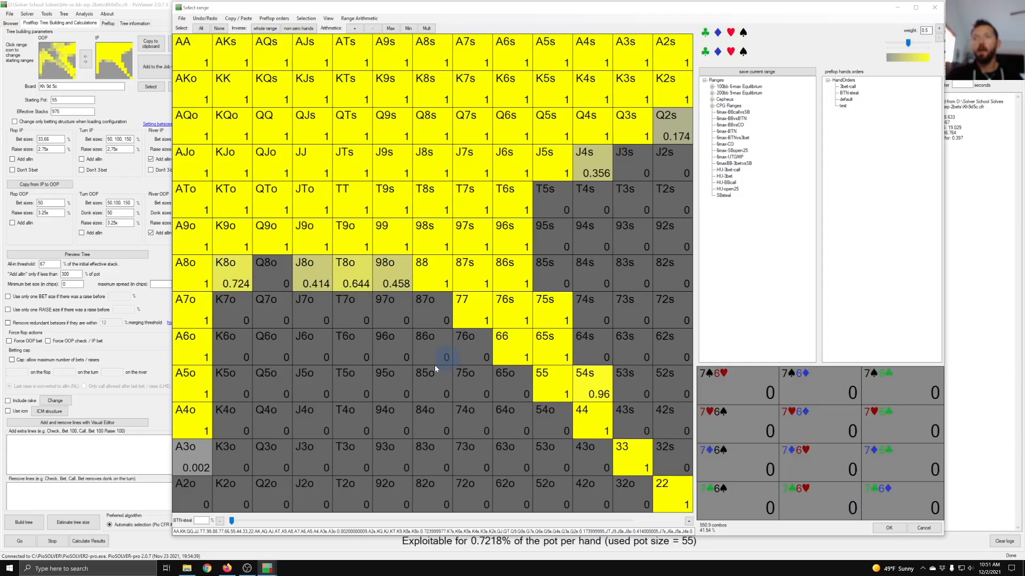
click(323, 383)
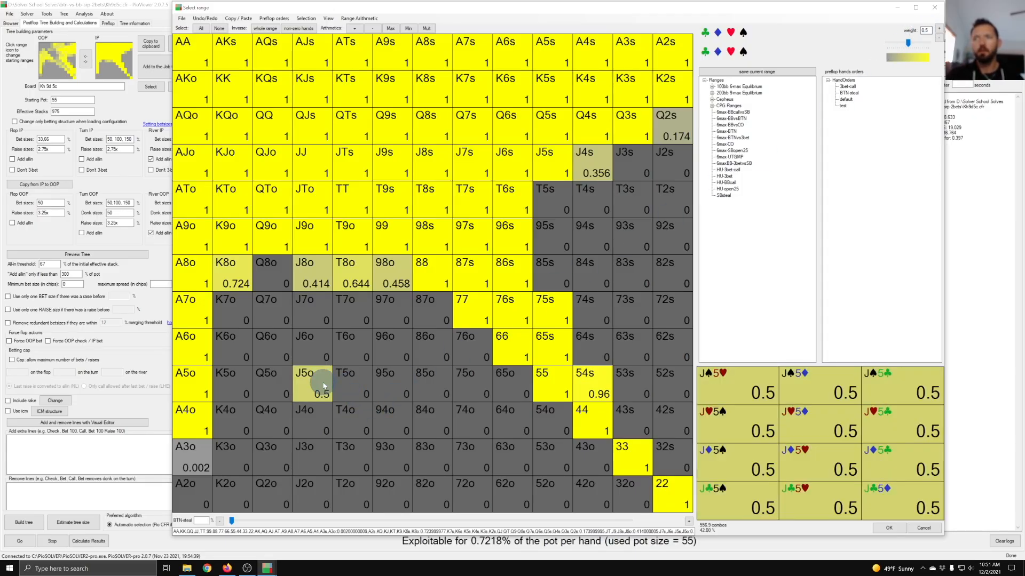
click(343, 387)
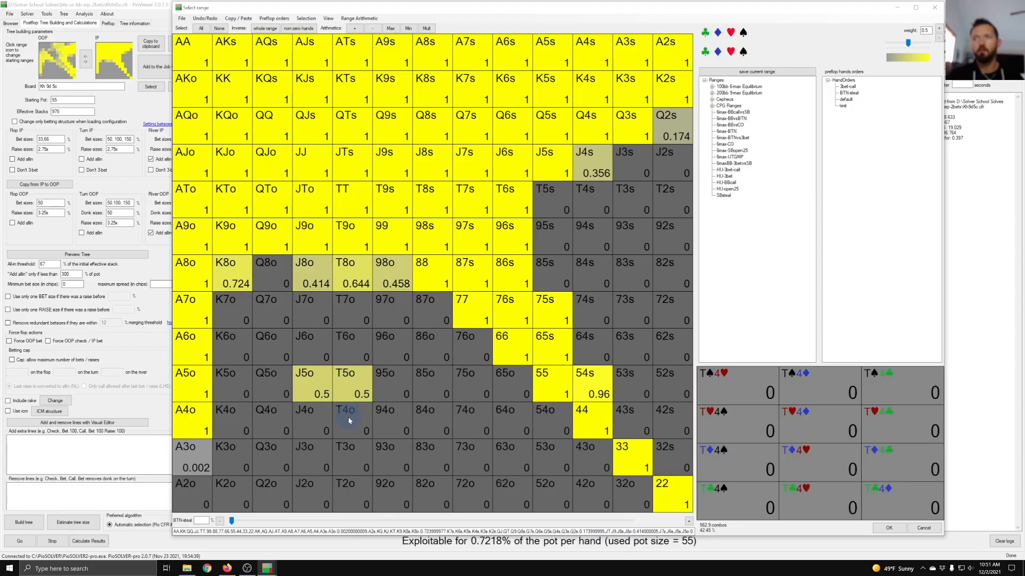
click(347, 421)
click(318, 416)
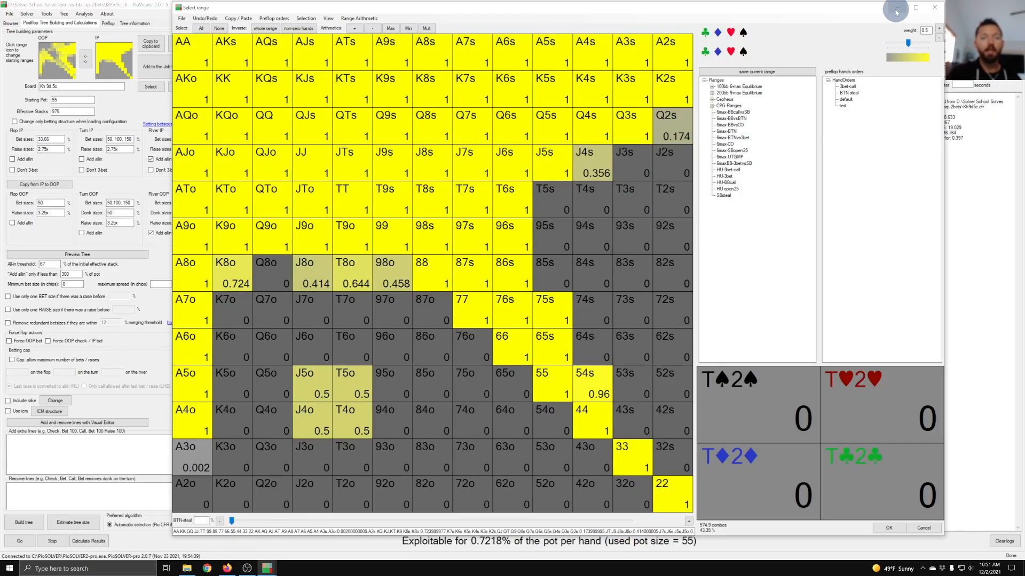
- Set the weight to .75 and paint the offsuit hands surrounding the 0.5 block: Q6o to 96o, Q3o to 93o, and the columns between
double_click(924, 31)
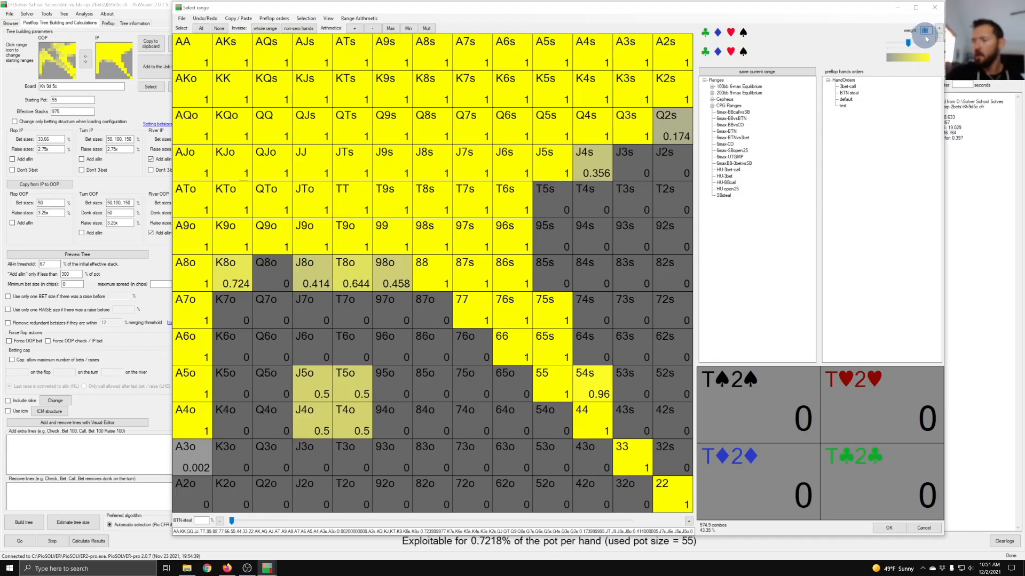
text(75)
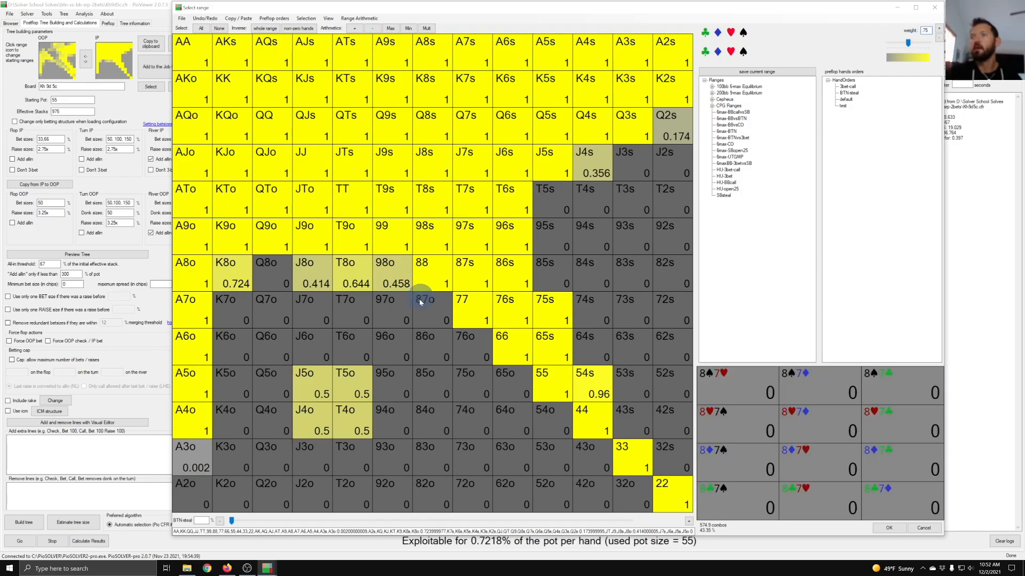
click(356, 352)
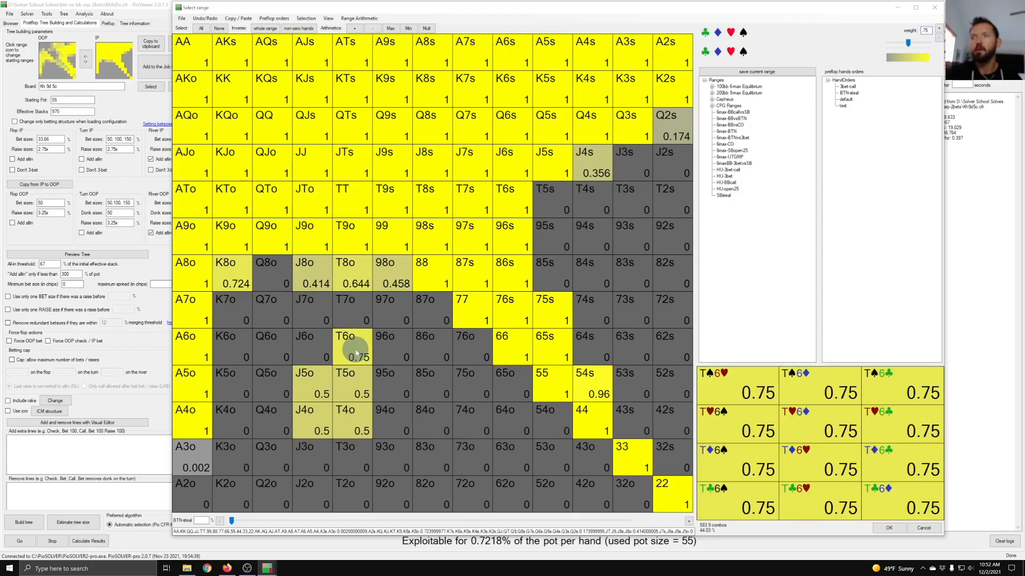
click(320, 348)
click(283, 350)
click(283, 379)
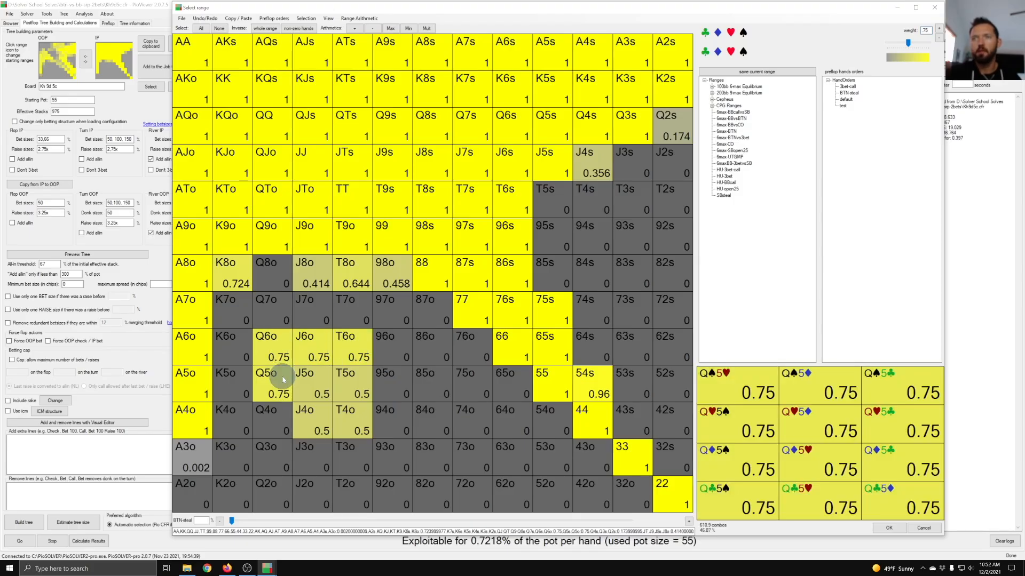
click(277, 422)
click(275, 456)
click(321, 453)
click(355, 454)
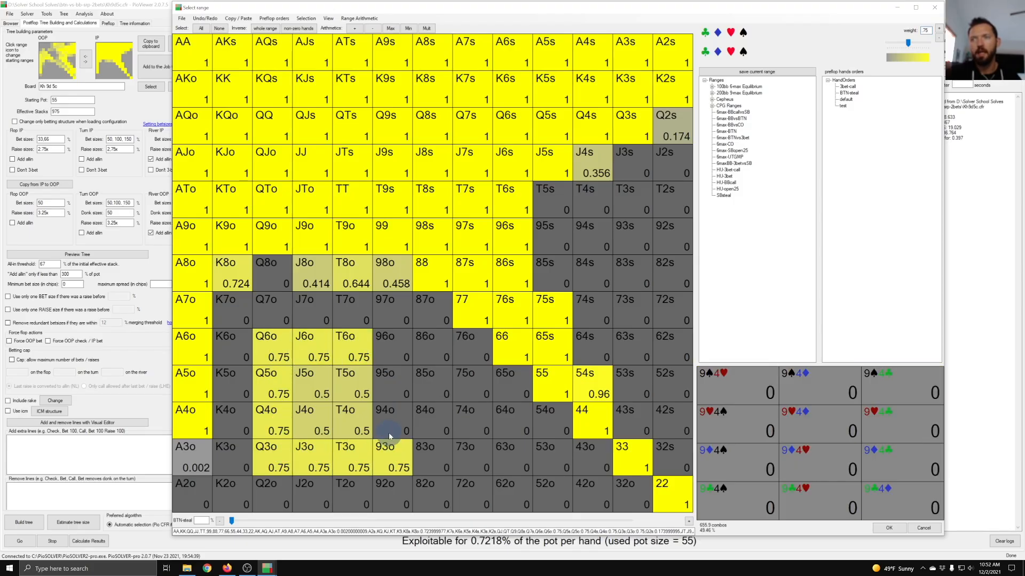
click(380, 452)
click(386, 411)
click(387, 380)
click(382, 363)
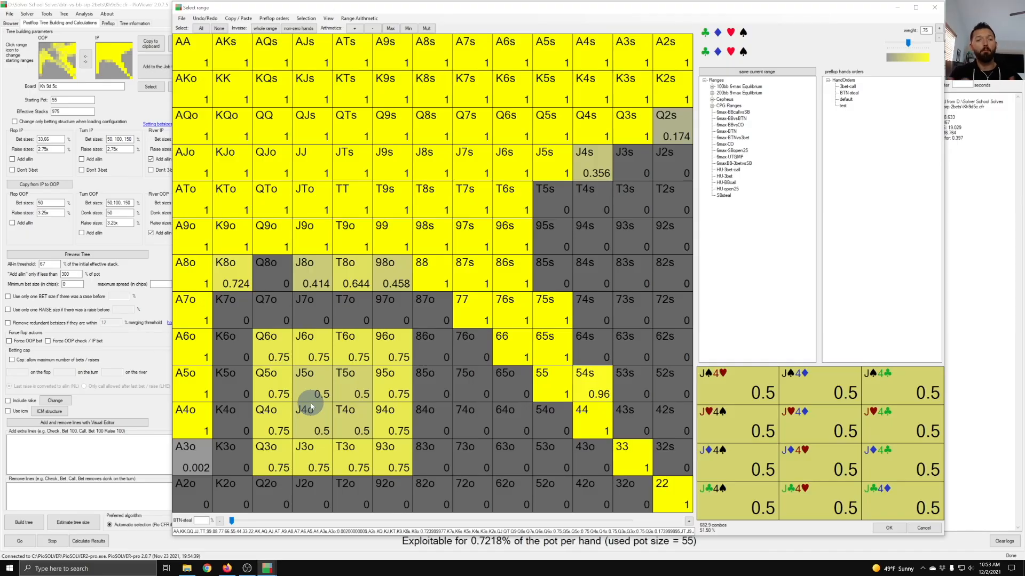
- Clear the hand-painted offsuit block from Q6o to 93o, including 94o, out of the range
mouse_move(266, 350)
mouse_down()
mouse_move(307, 462)
mouse_move(395, 413)
mouse_move(389, 350)
mouse_move(309, 355)
mouse_move(311, 418)
mouse_move(358, 385)
mouse_move(315, 389)
mouse_move(352, 382)
mouse_up()
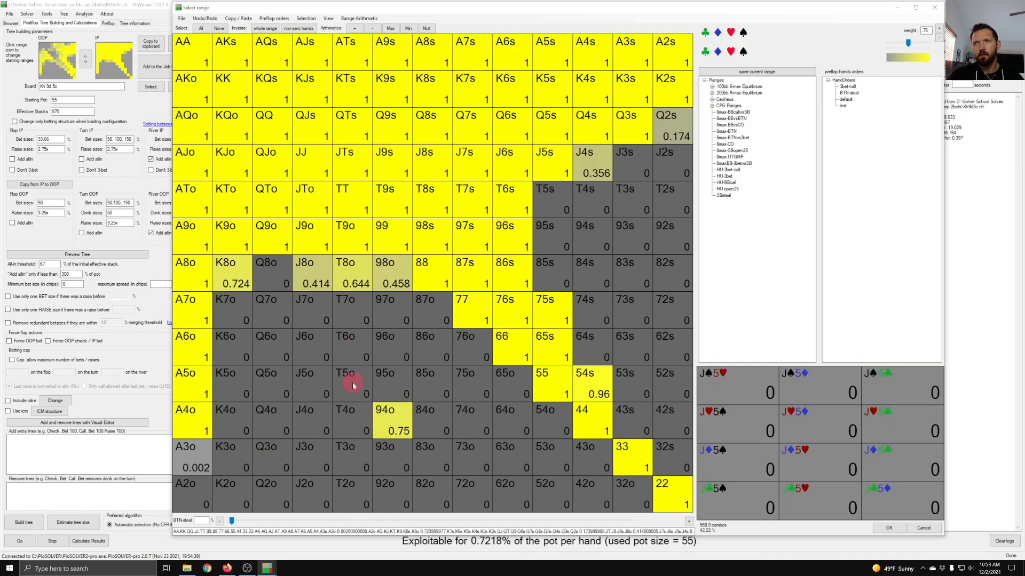
drag(393, 425, 389, 424)
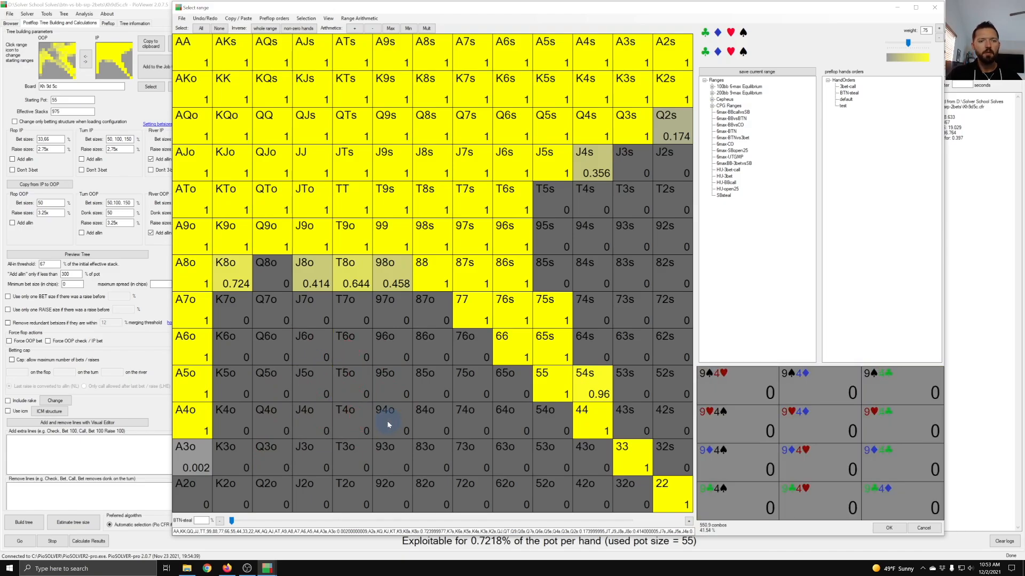
- Replace the whole range text string with AK, AA, 99-22
drag(331, 533, 279, 532)
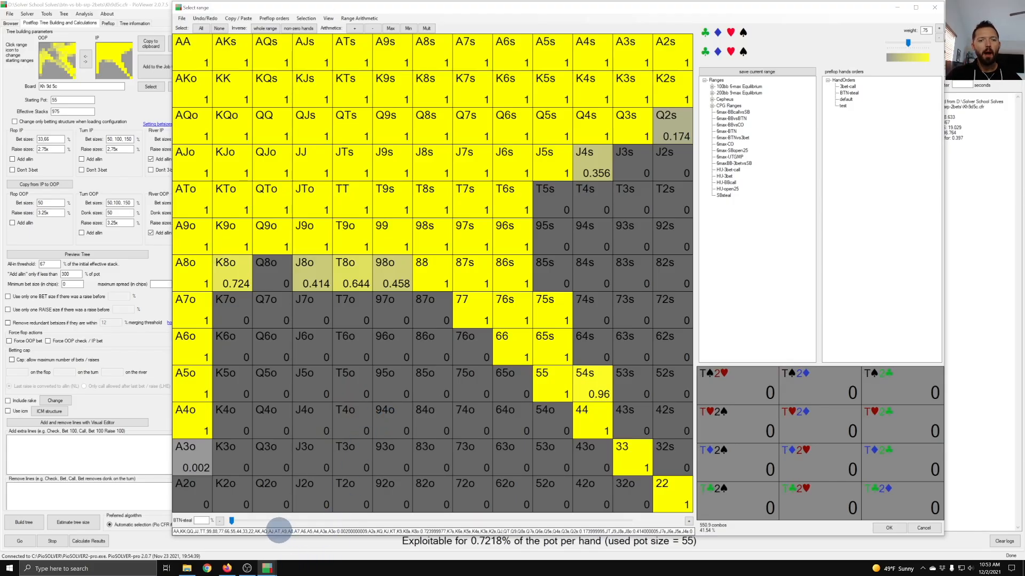
mouse_move(278, 532)
mouse_down()
mouse_move(205, 528)
mouse_move(286, 531)
mouse_up()
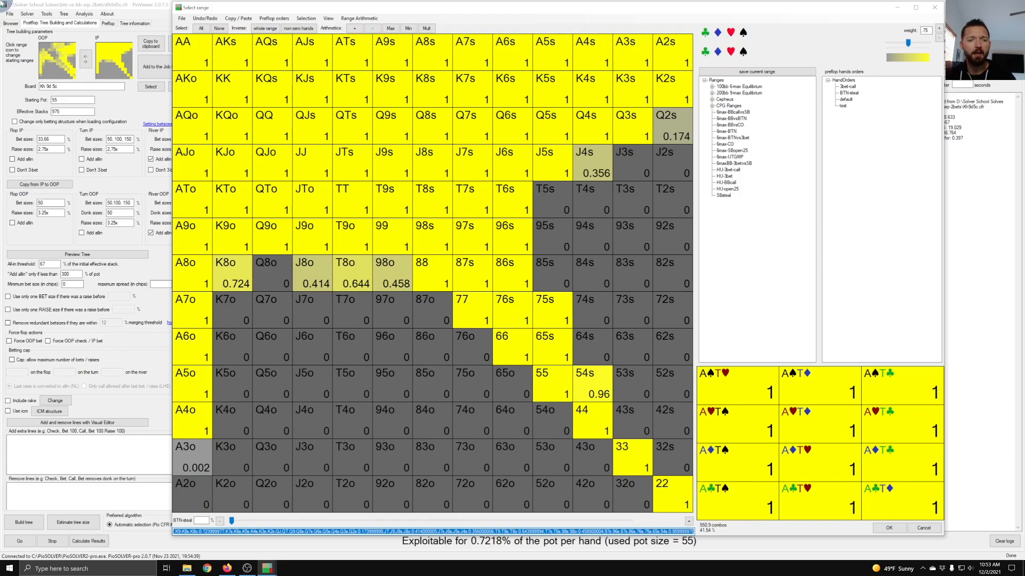
text(AK,)
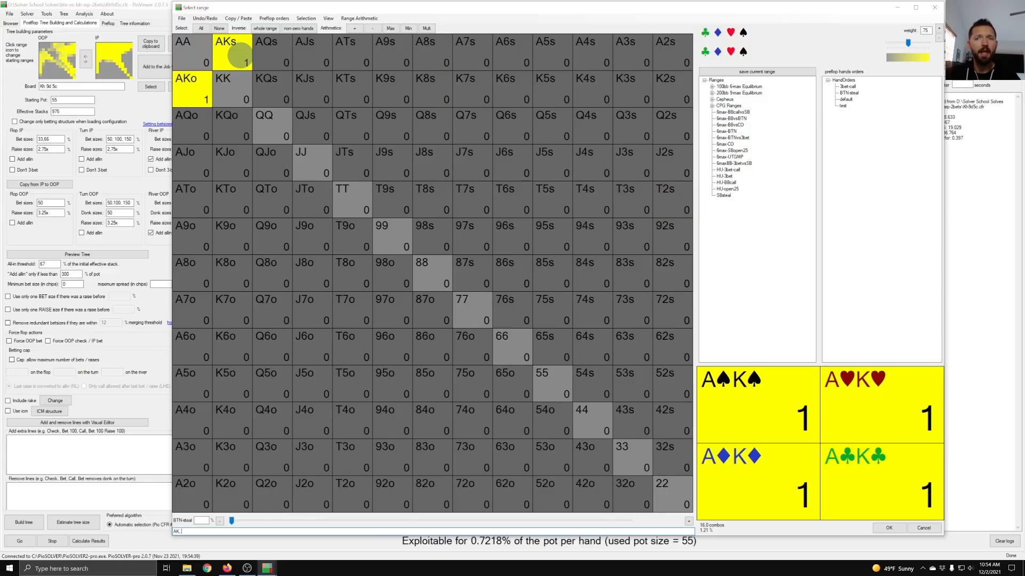
text(AA,)
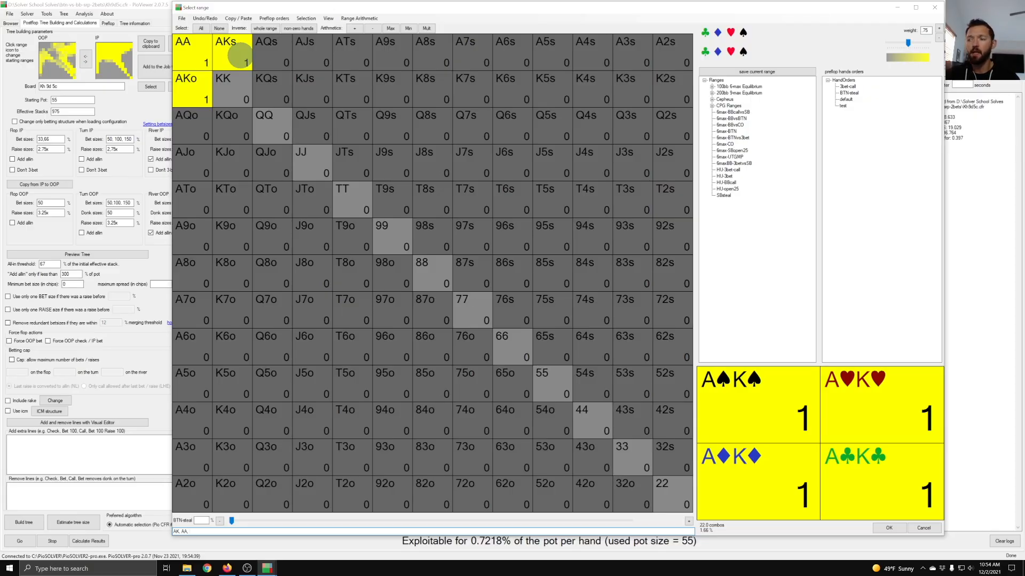
text(99)
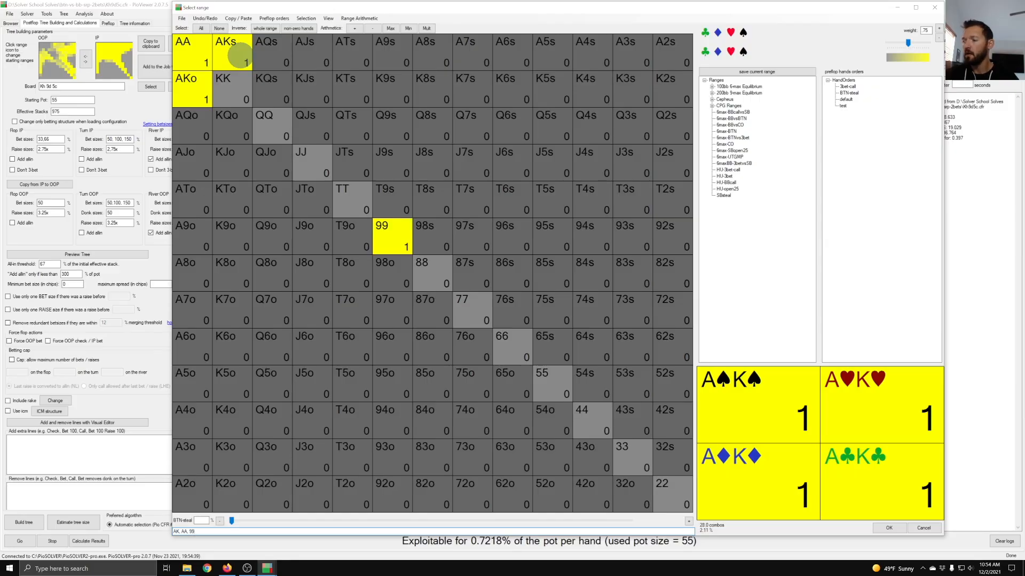
text(-22)
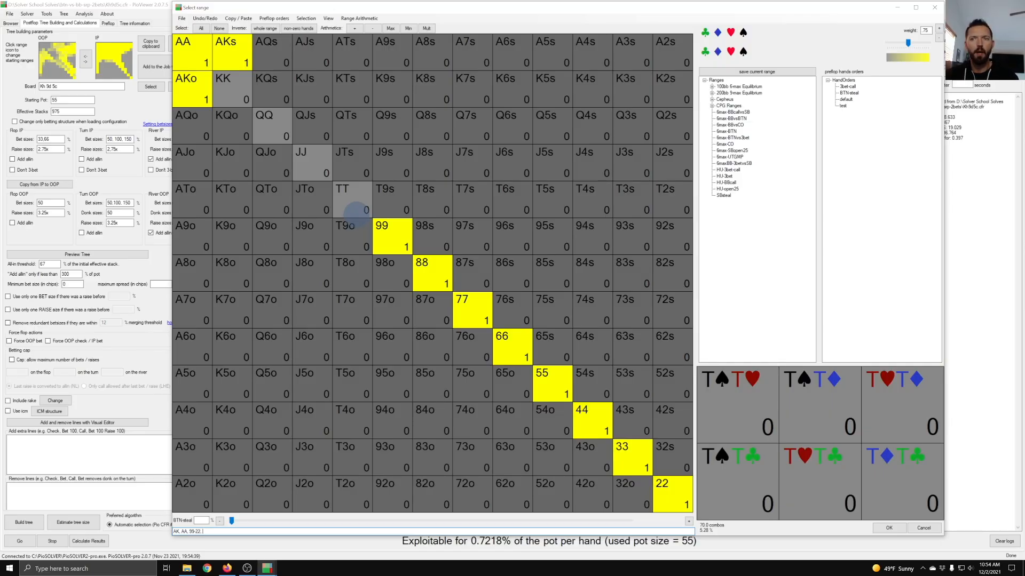
- Append AQs to the range text, trying AQ without the suited suffix before restoring AQs
text(, AQs)
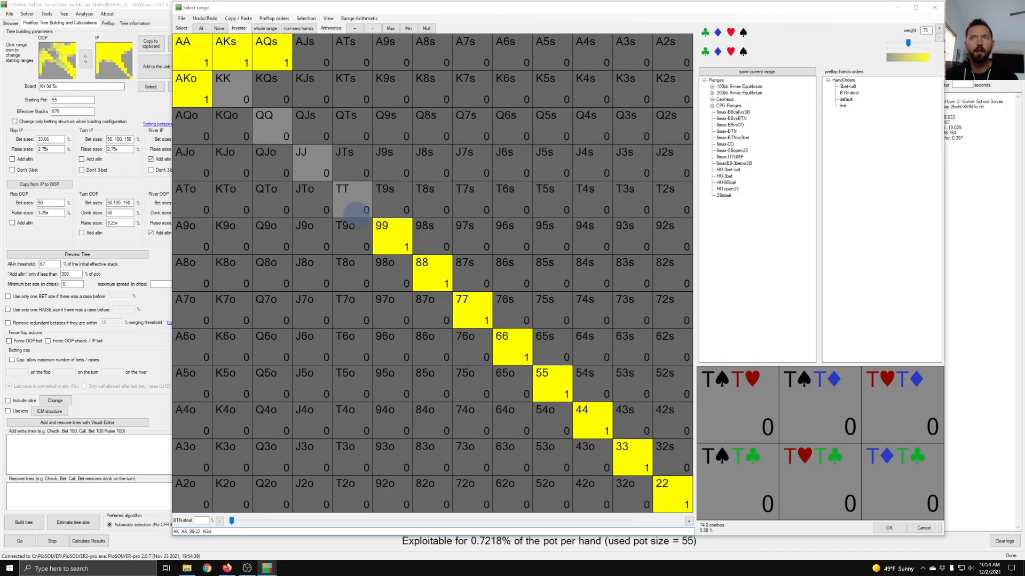
key(BackSpace)
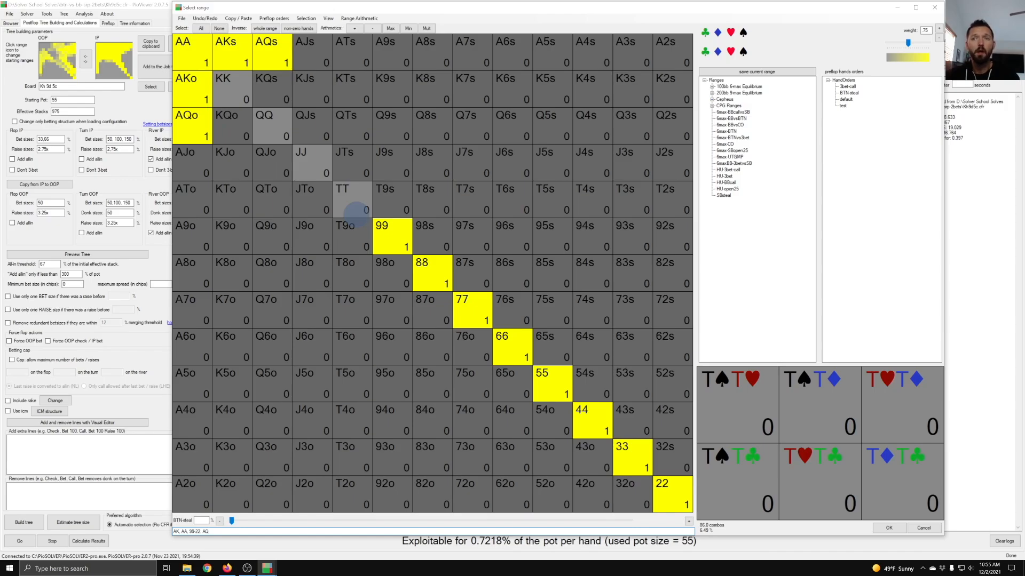
text(s)
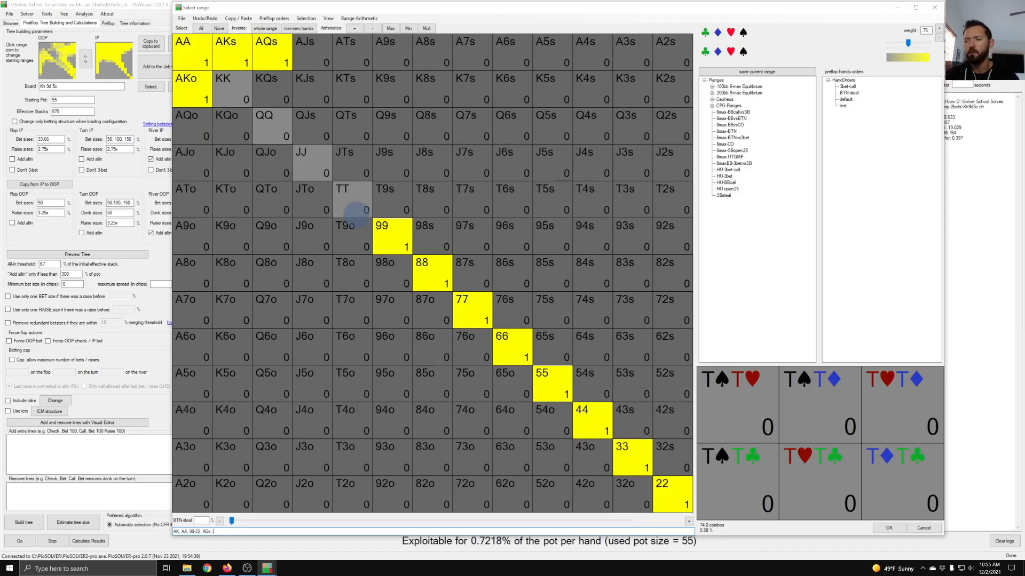
- Append Q5o and the offsuit ace span AJo-A6o to the range text
text(, Q5)
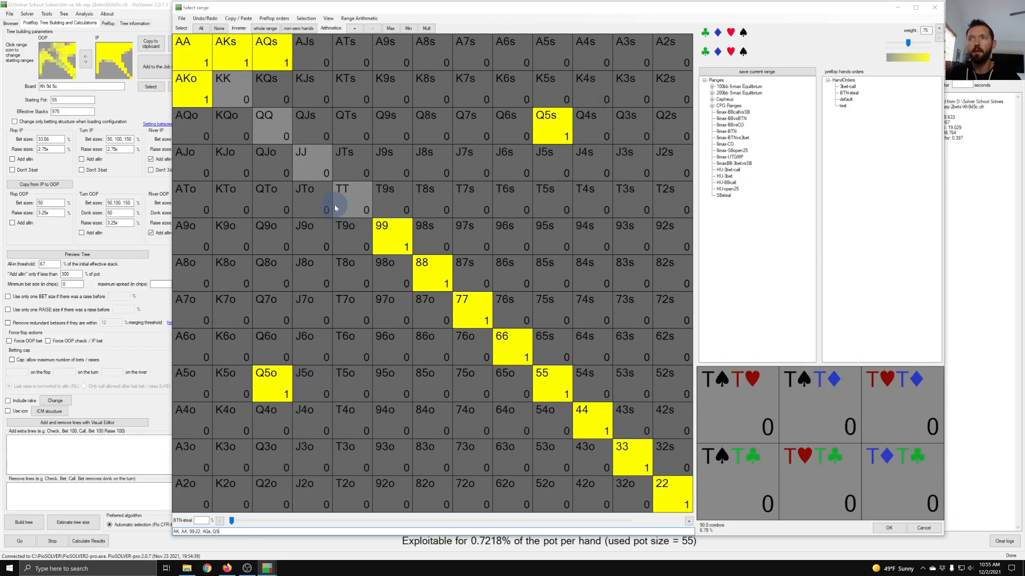
text(o, A)
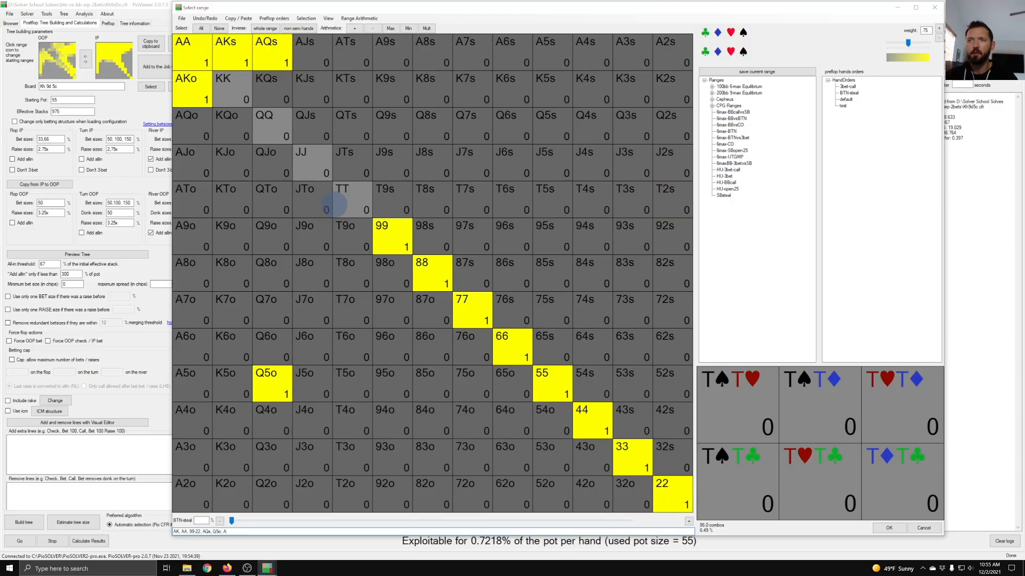
text(Jo)
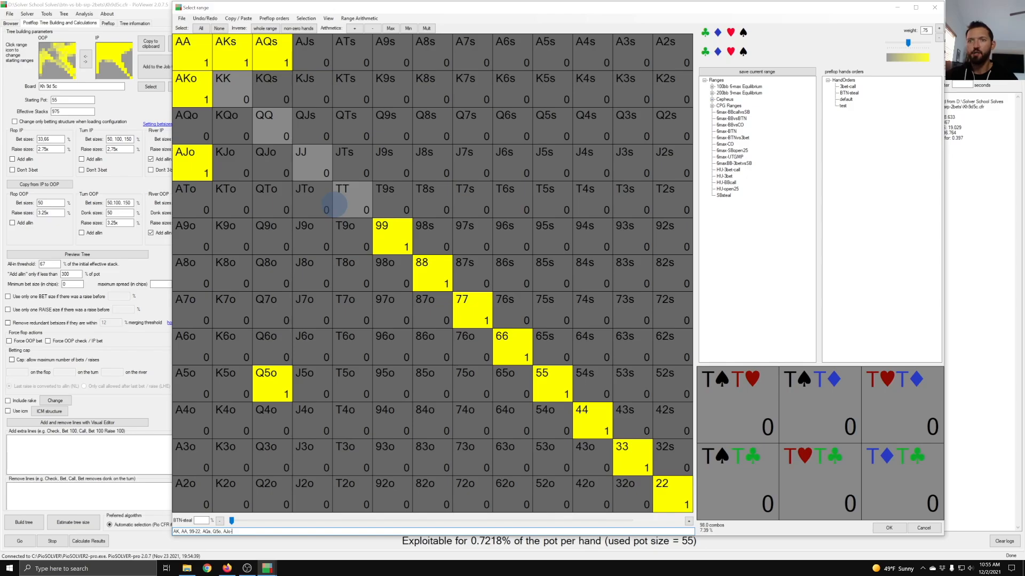
text(-A6o)
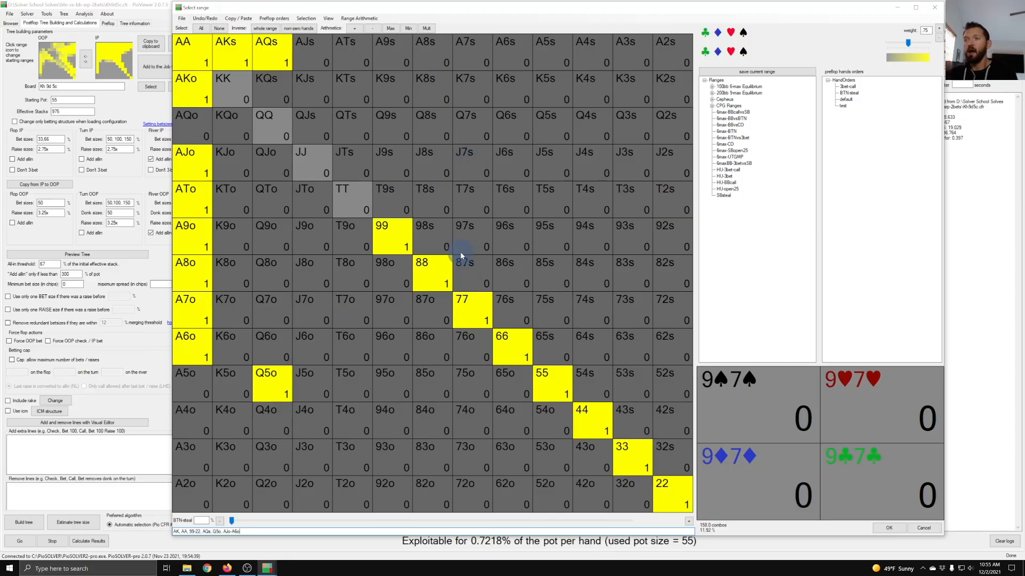
- Try to append the suited span J7s-87s to the range text
text(, )
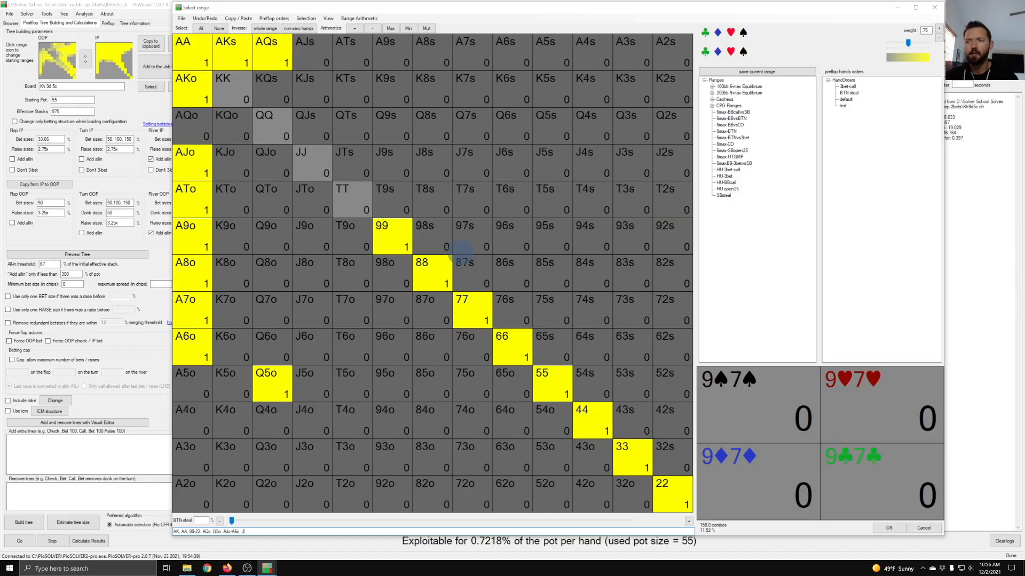
text(J7)
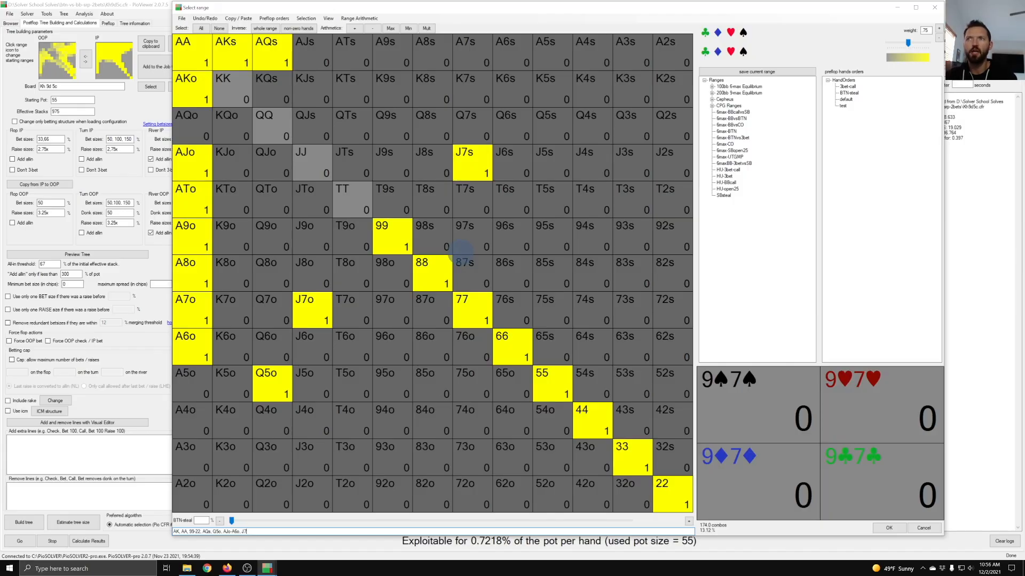
text(s)
text(-87)
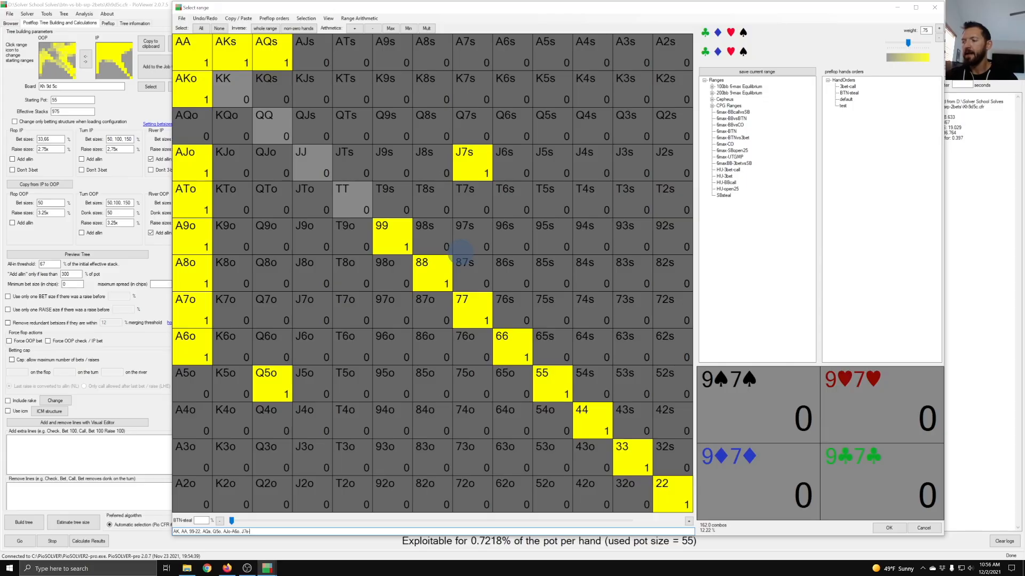
text(s)
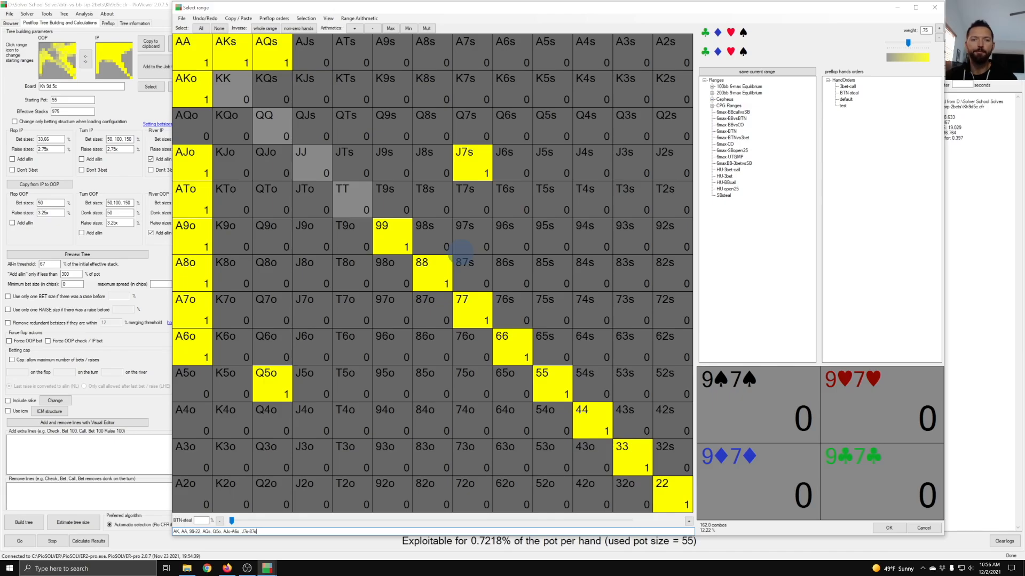
- Change the end of the J7s span to J2s so the range text includes J7s-J2s
key(BackSpace)
key(BackSpace)
key(BackSpace)
text(J2)
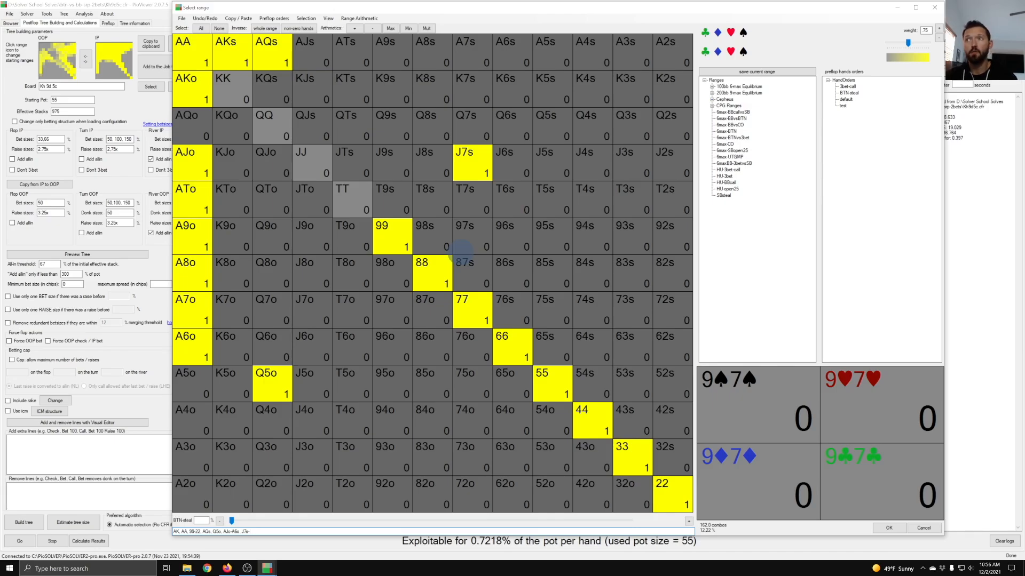
text(s,)
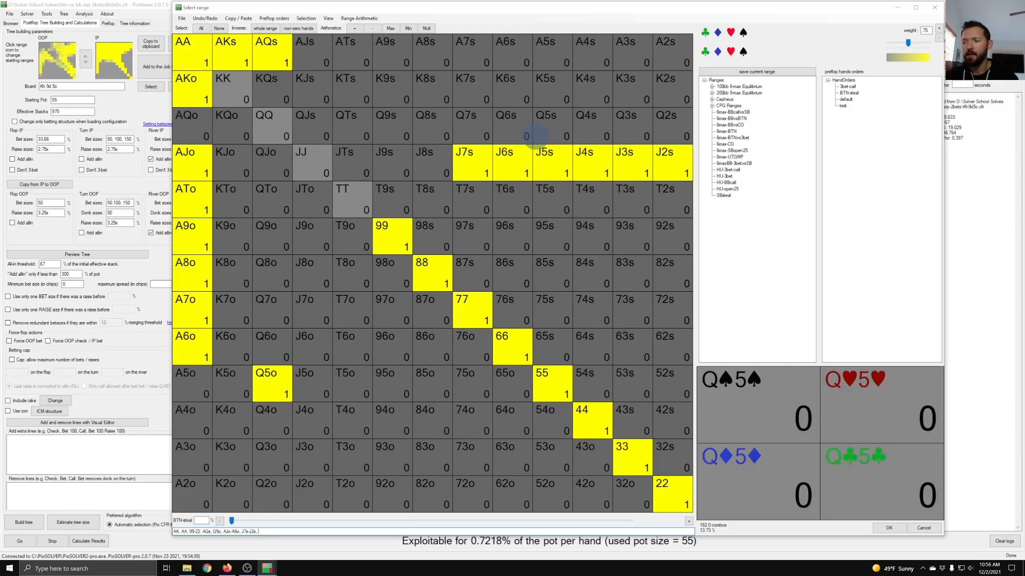
- Append K6s:0.5 and the single combo 8h5h to the range text, and discard the range edits
text(6s)
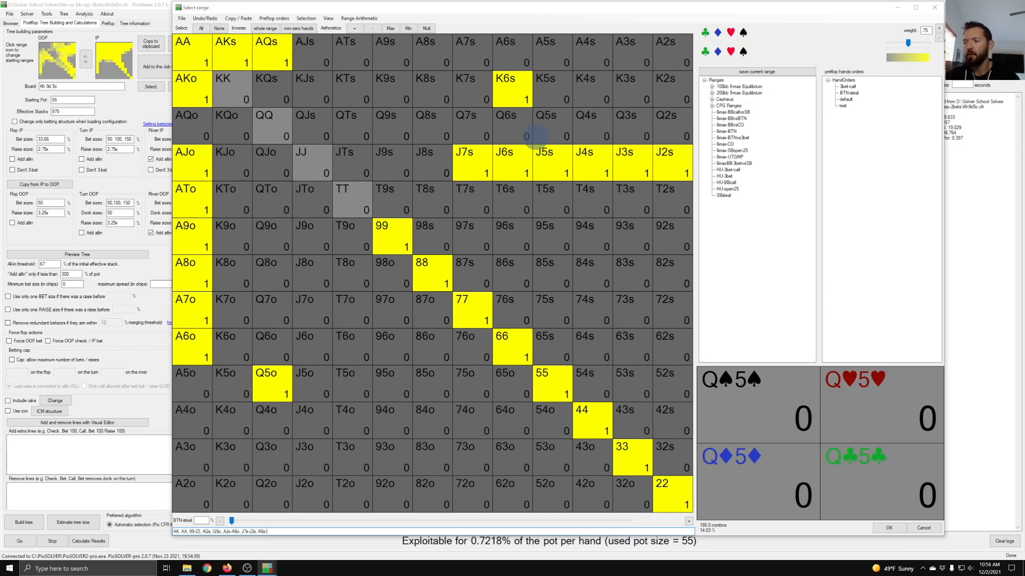
text(:0)
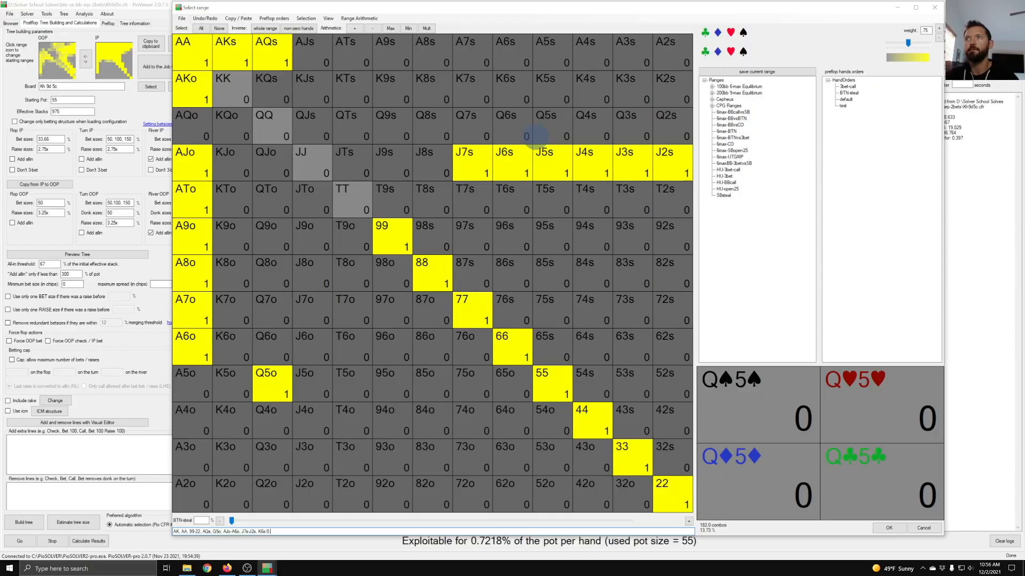
text(.5, 8h5)
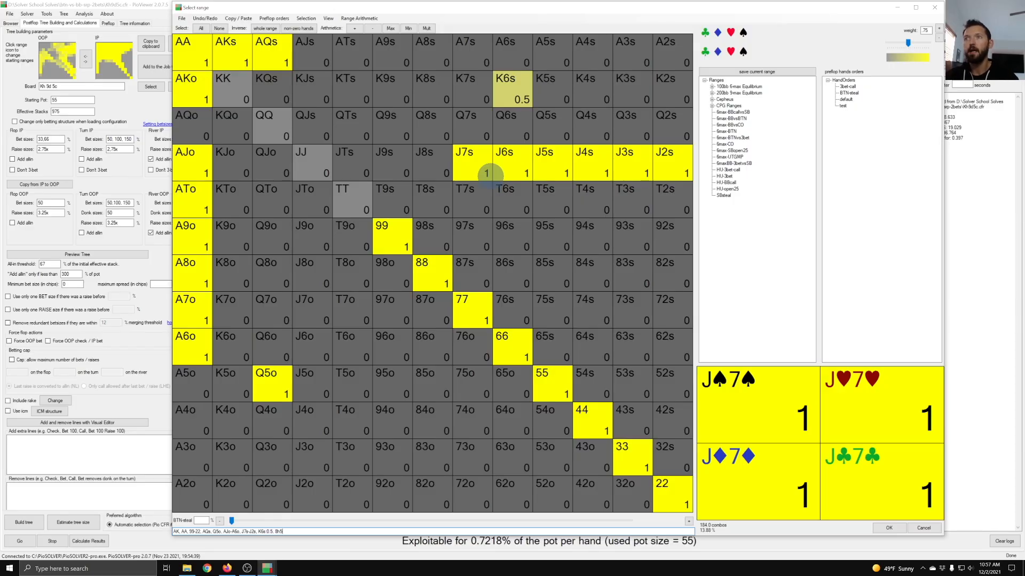
text(h)
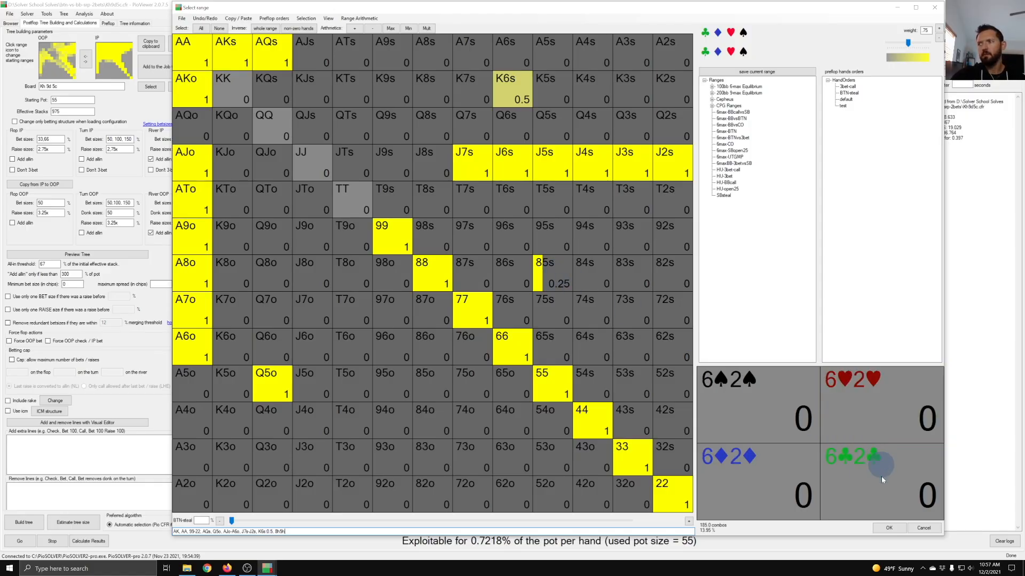
click(924, 528)
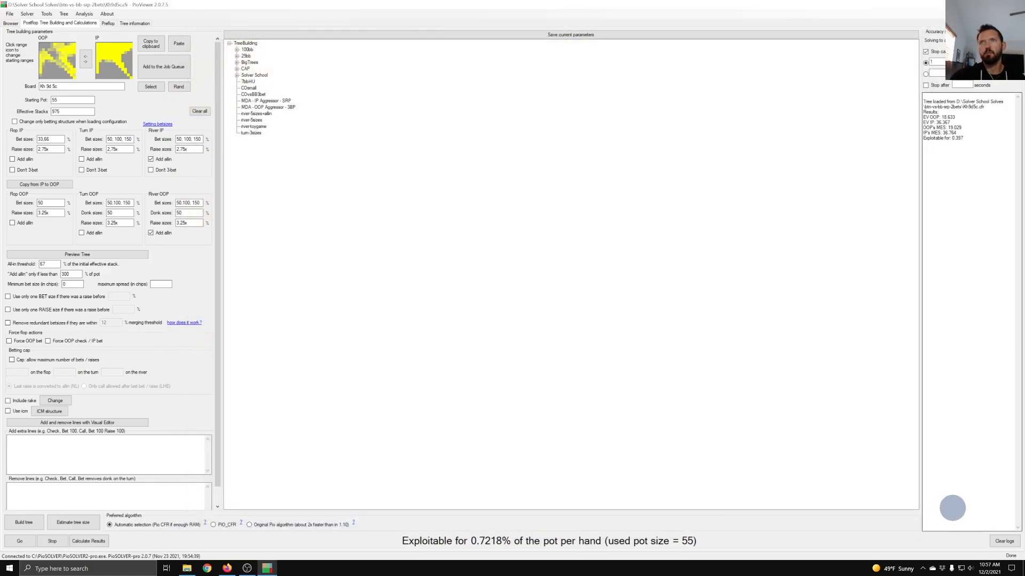
- Open the IP starting range, fill it with the top 25% of BTN-steal hands, and reduce it to about 20%
click(115, 59)
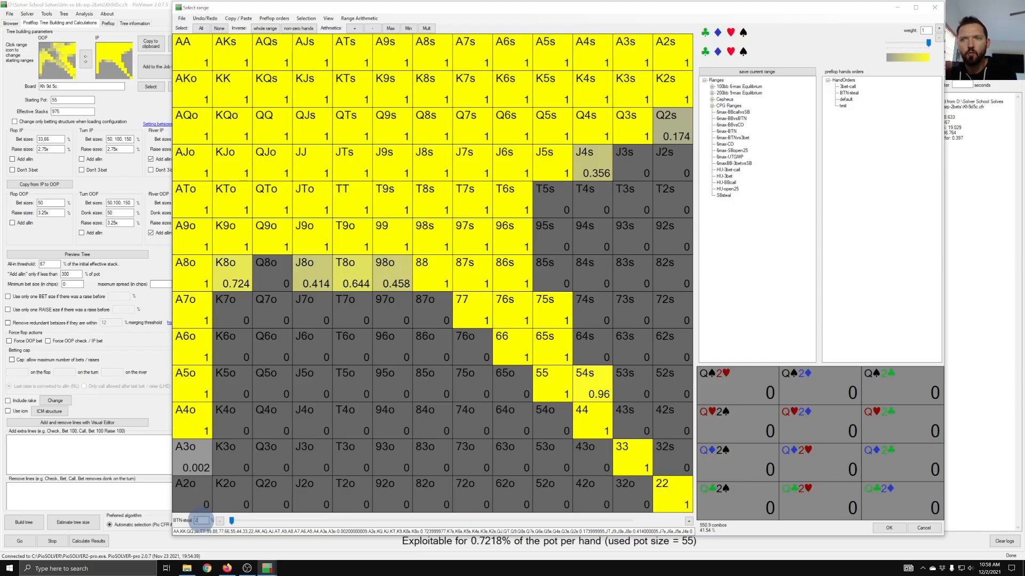
text(5)
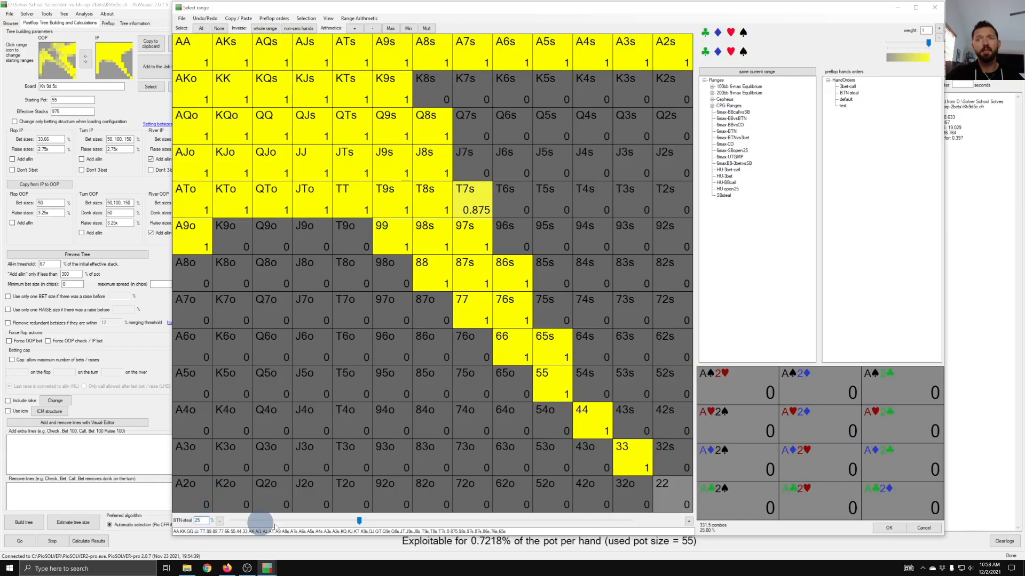
mouse_move(358, 520)
mouse_down()
mouse_move(297, 521)
mouse_move(393, 521)
mouse_move(371, 521)
mouse_up()
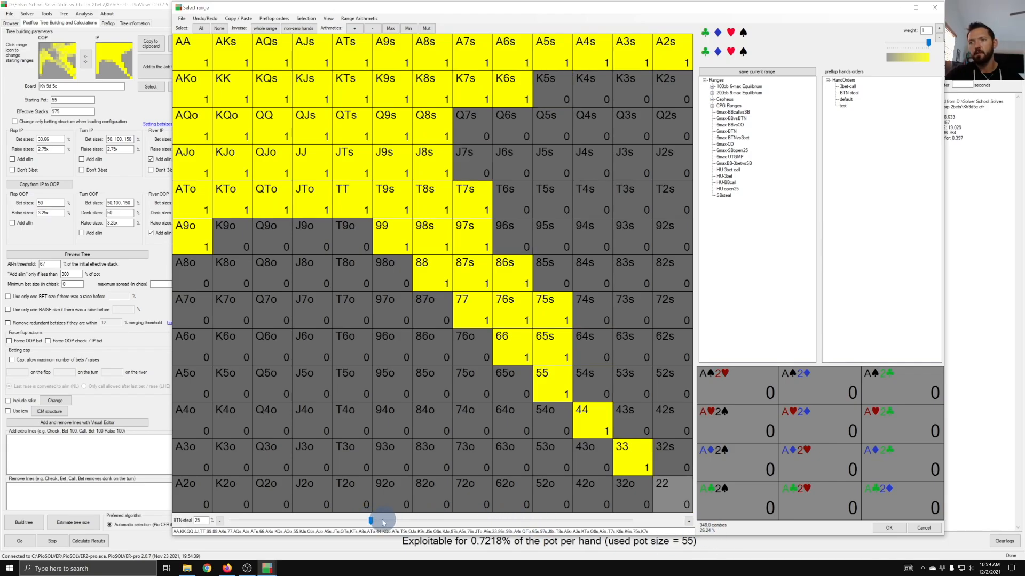
drag(372, 522, 336, 524)
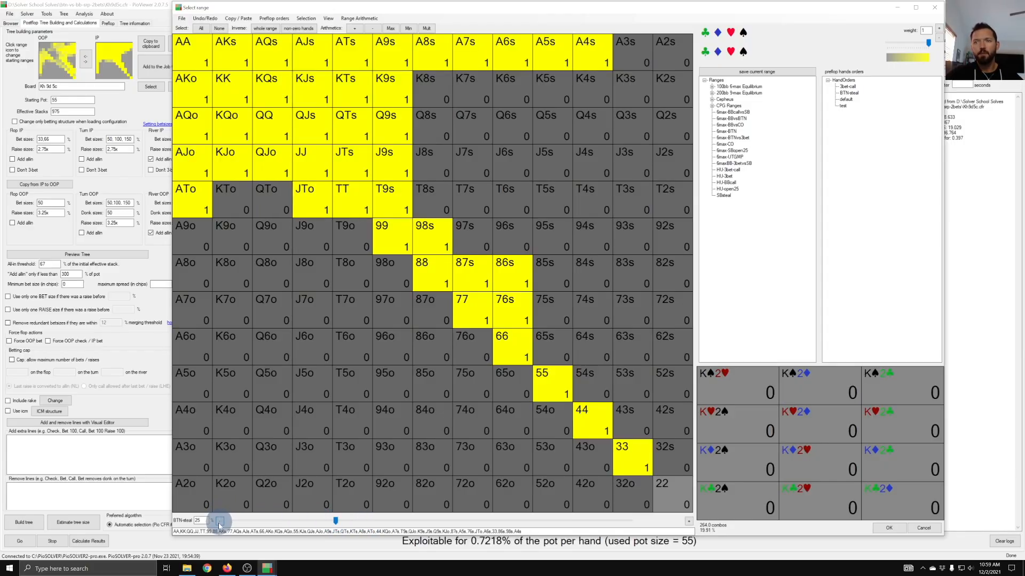
- Expand the BTN-steal range one hand group at a time to about 24% of hands, up to KTo
click(688, 522)
click(689, 522)
click(689, 521)
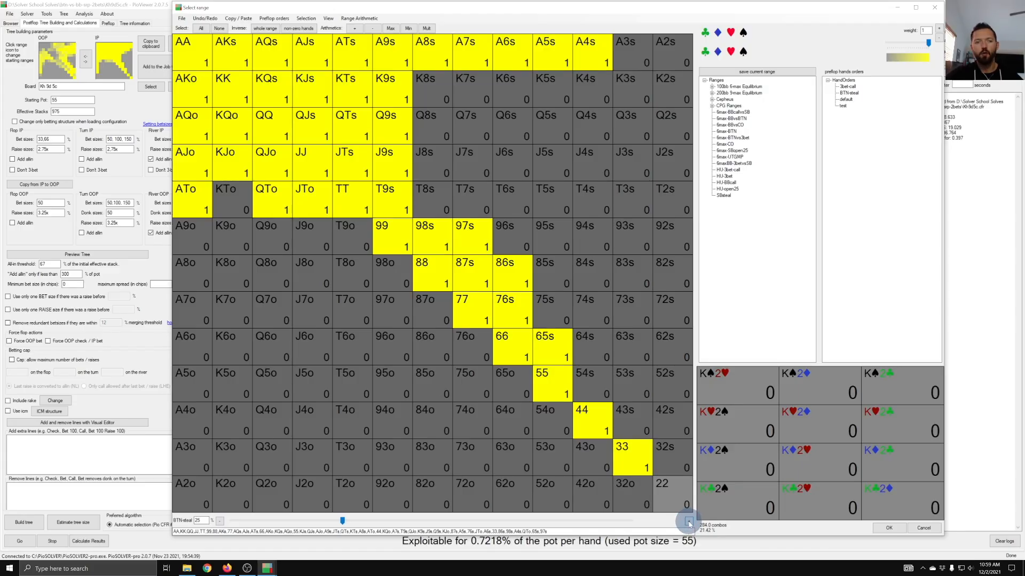
click(688, 522)
click(688, 521)
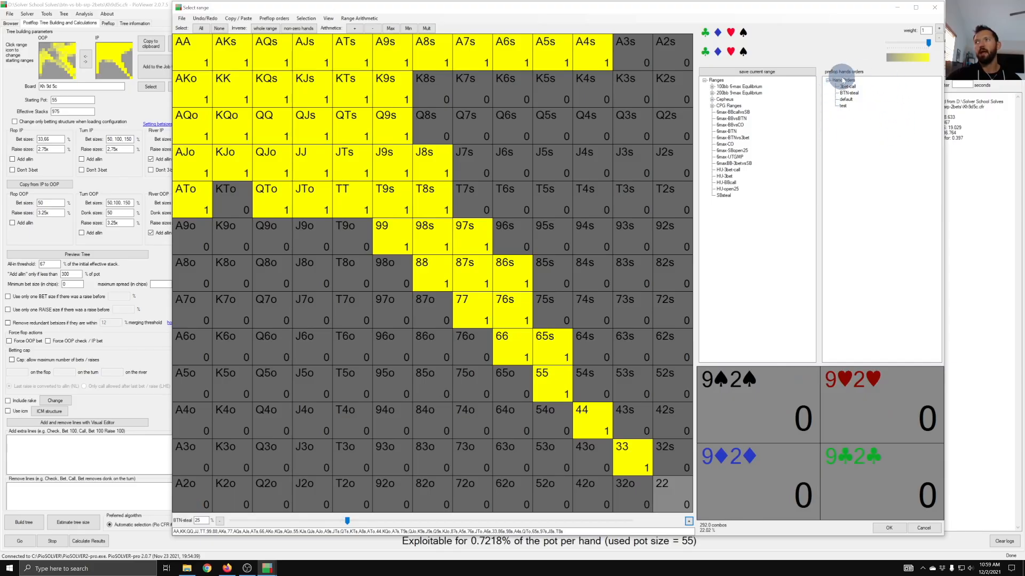
click(688, 521)
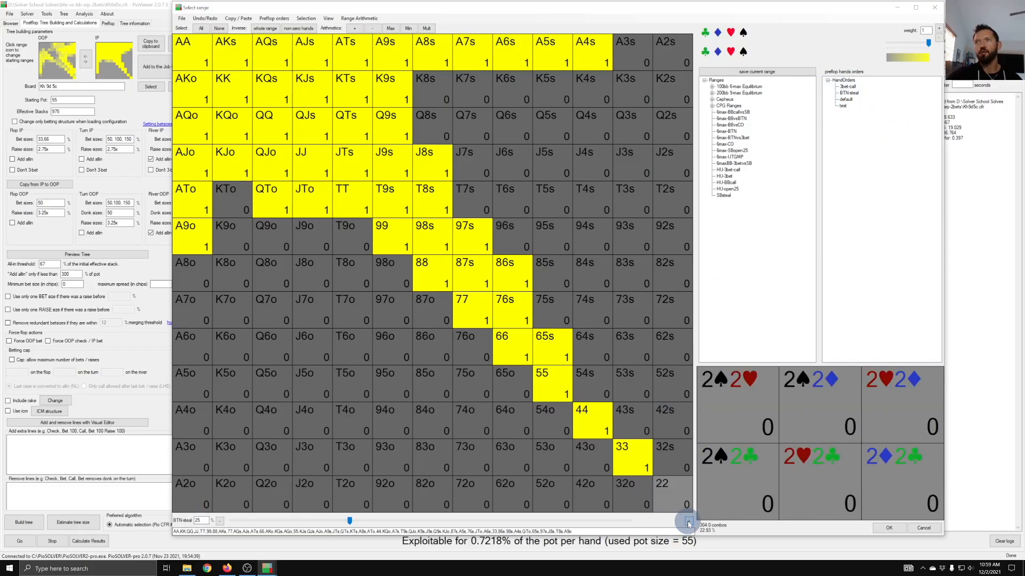
click(688, 522)
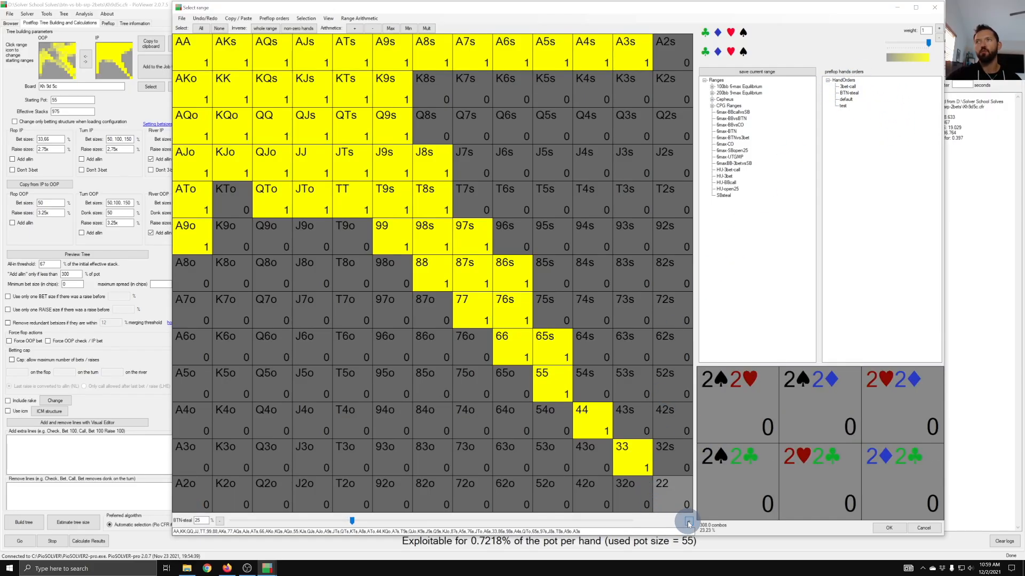
click(689, 521)
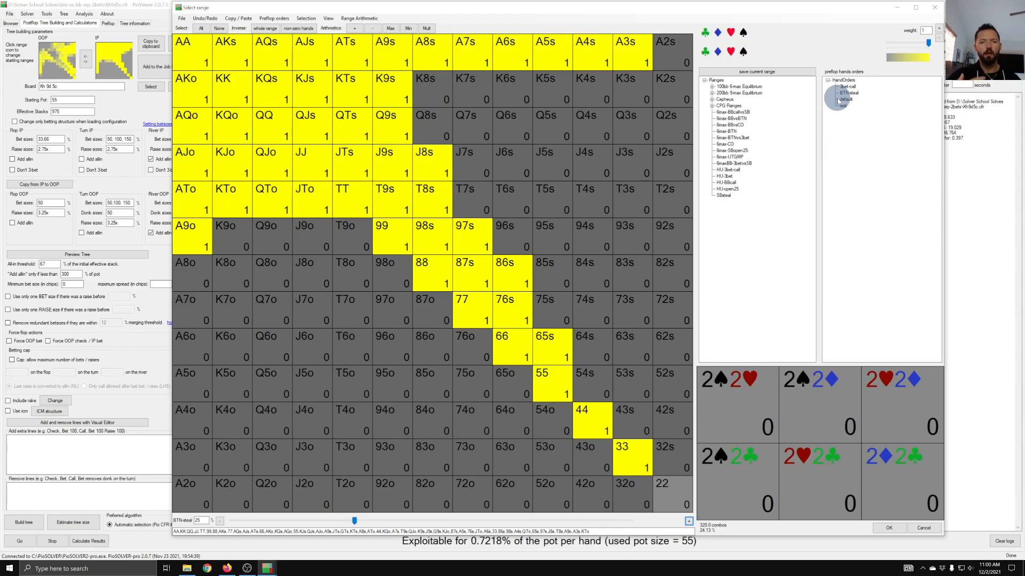
- Switch the preflop hand order to default and expand the range to about 24% of hands
click(847, 99)
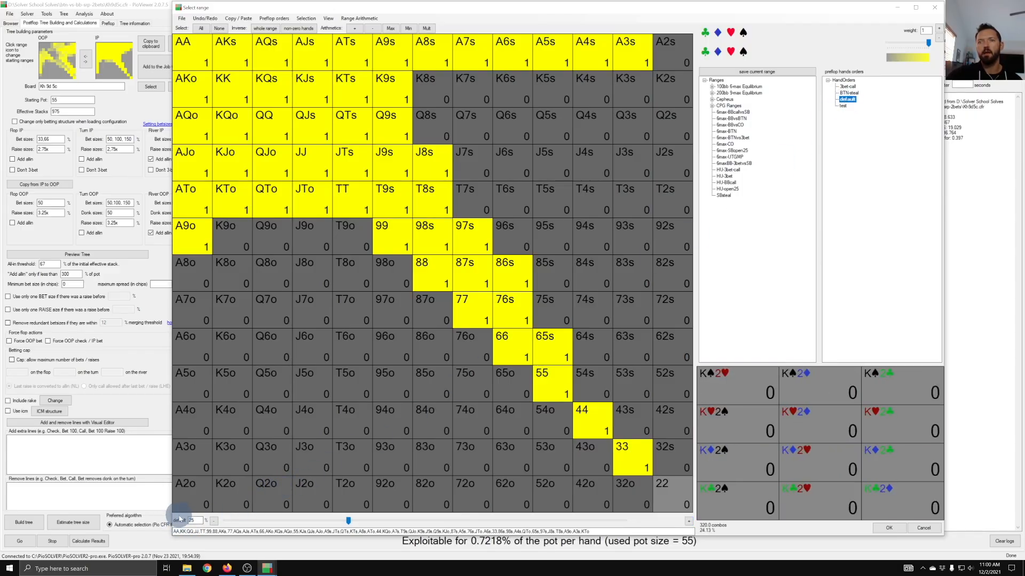
click(688, 521)
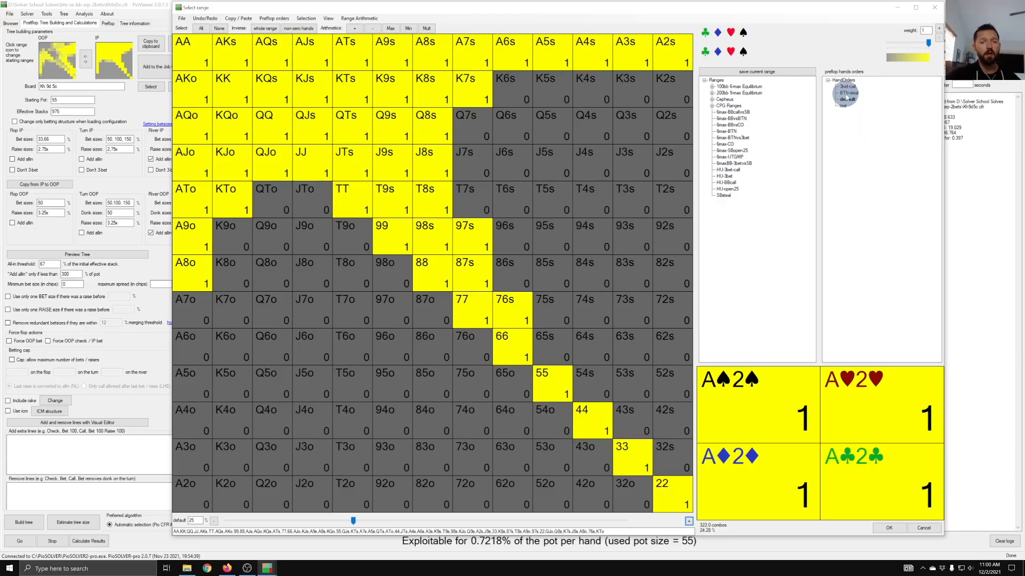
- Switch to File Explorer, enlarge the PioSOLVER folder window and open the HandOrders folder
click(189, 571)
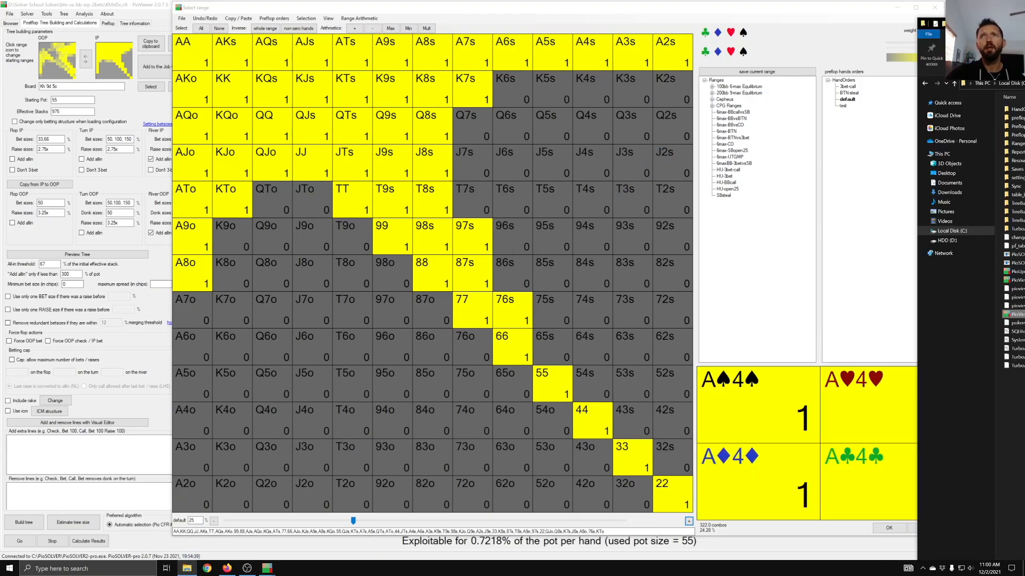
drag(1024, 25, 452, 24)
double_click(453, 24)
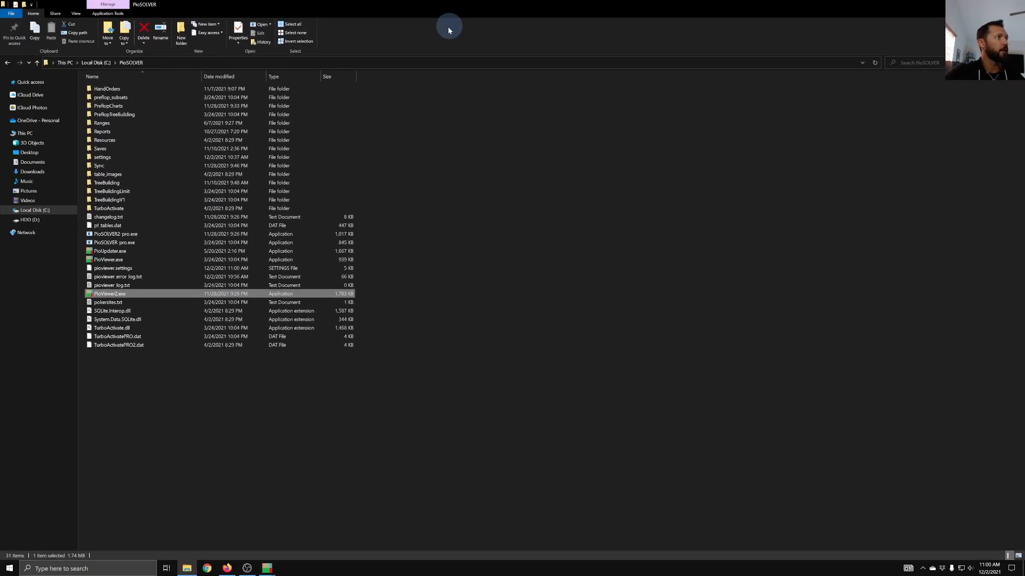
double_click(138, 88)
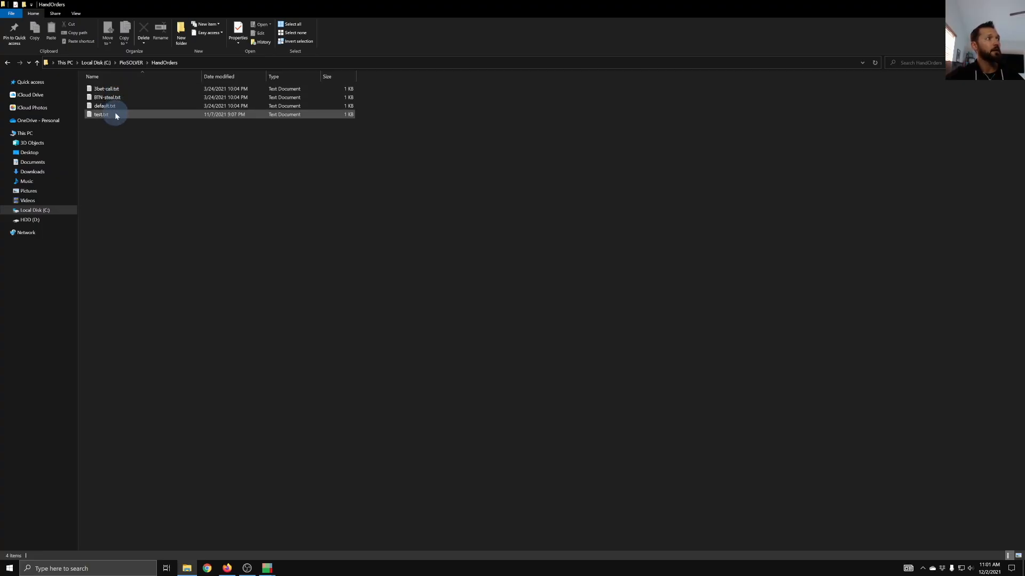
- Open default.txt in Notepad to examine its hand order, and close the file and the folder window
double_click(115, 106)
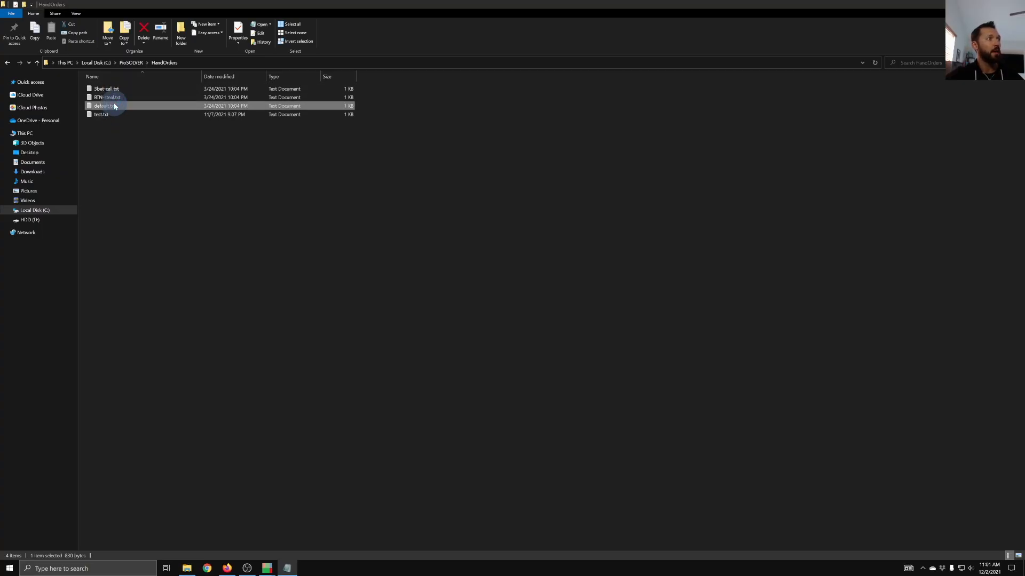
drag(1024, 68, 419, 47)
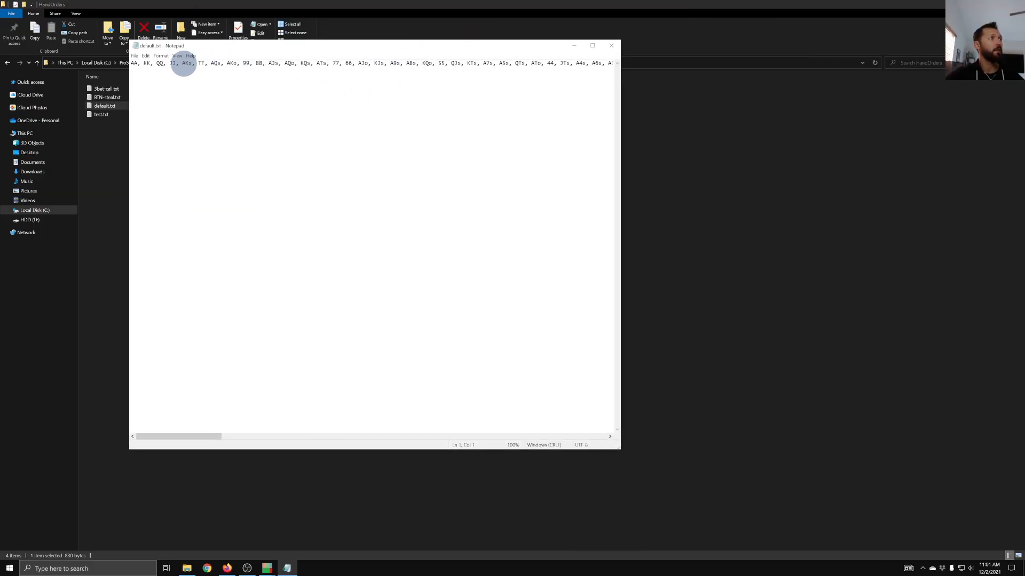
drag(169, 64, 460, 80)
click(461, 104)
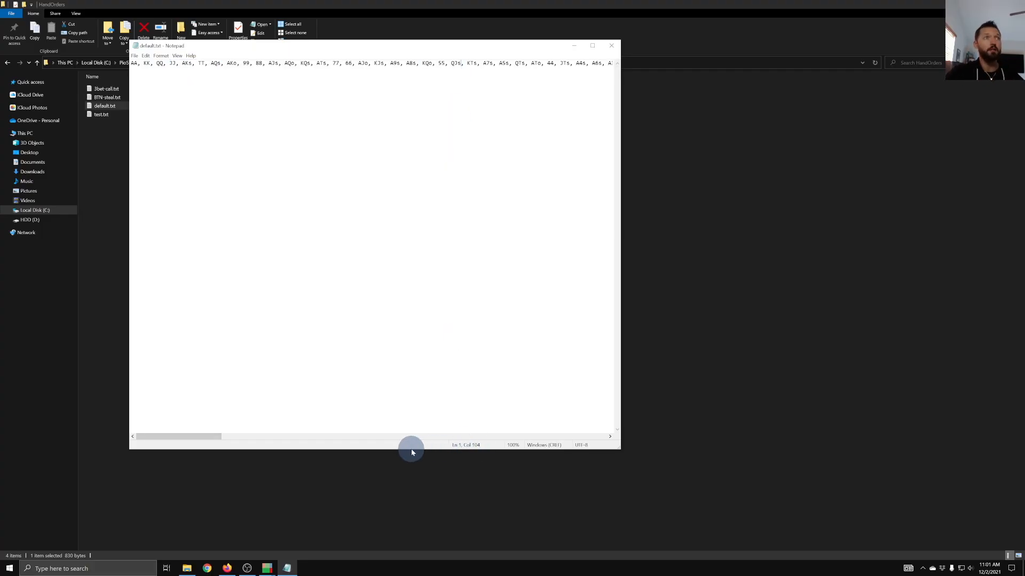
click(611, 45)
click(1012, 5)
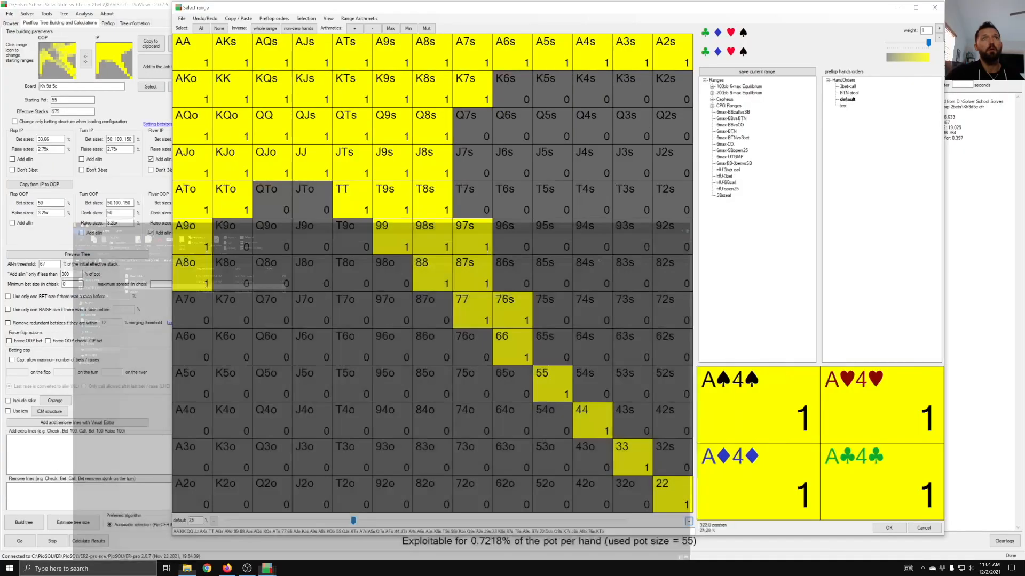